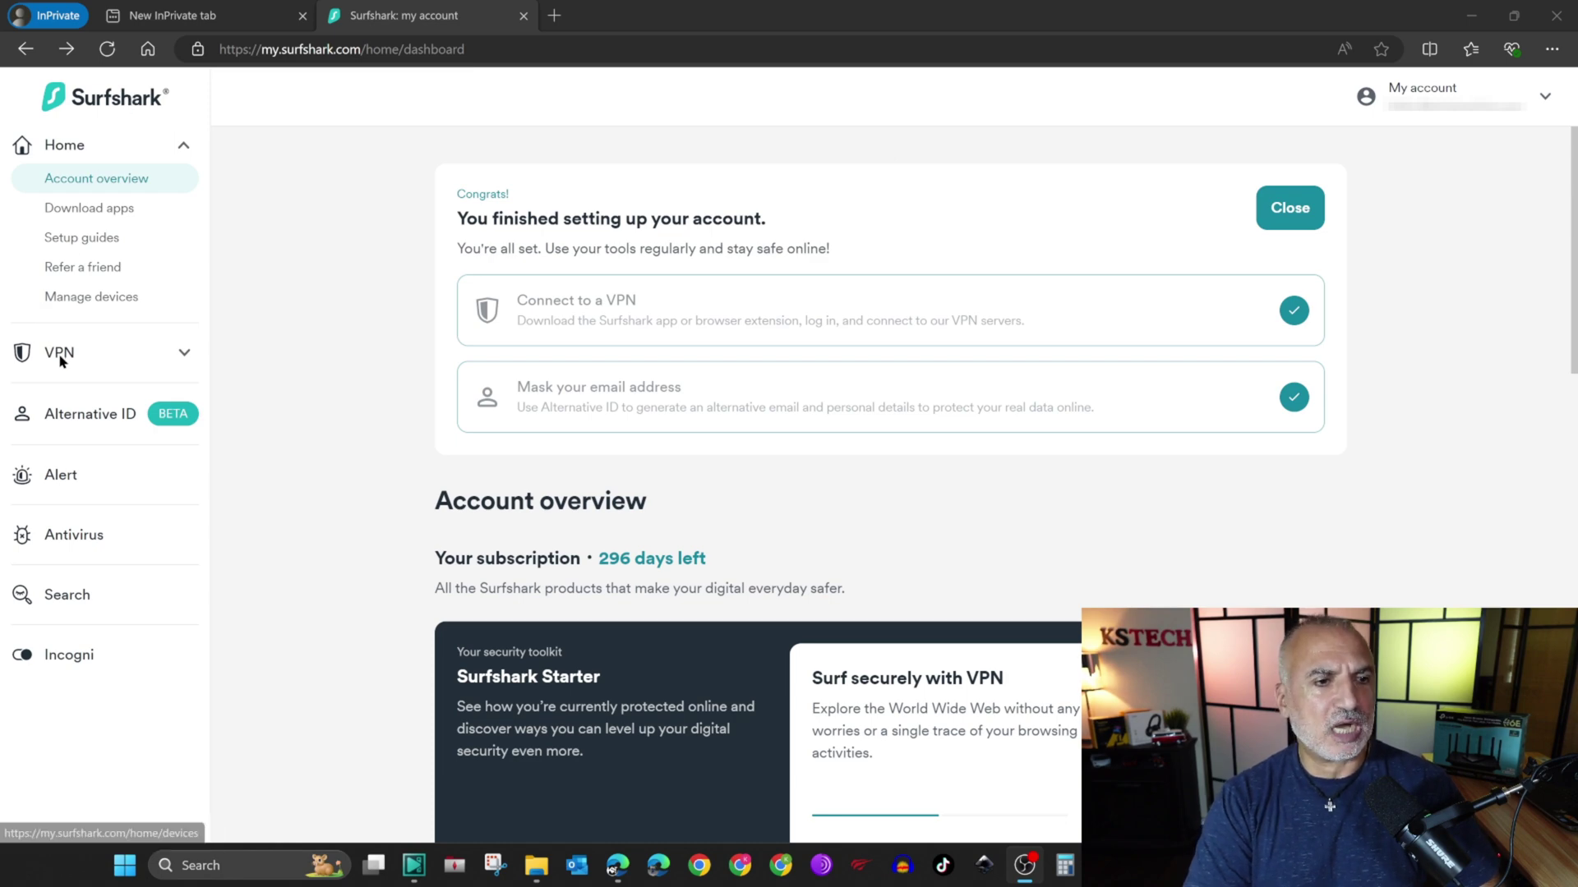
Open the manual VPN setup for a router and choose the WireGuard protocol.
{"action": "left_click", "coordinate": [182, 355]}
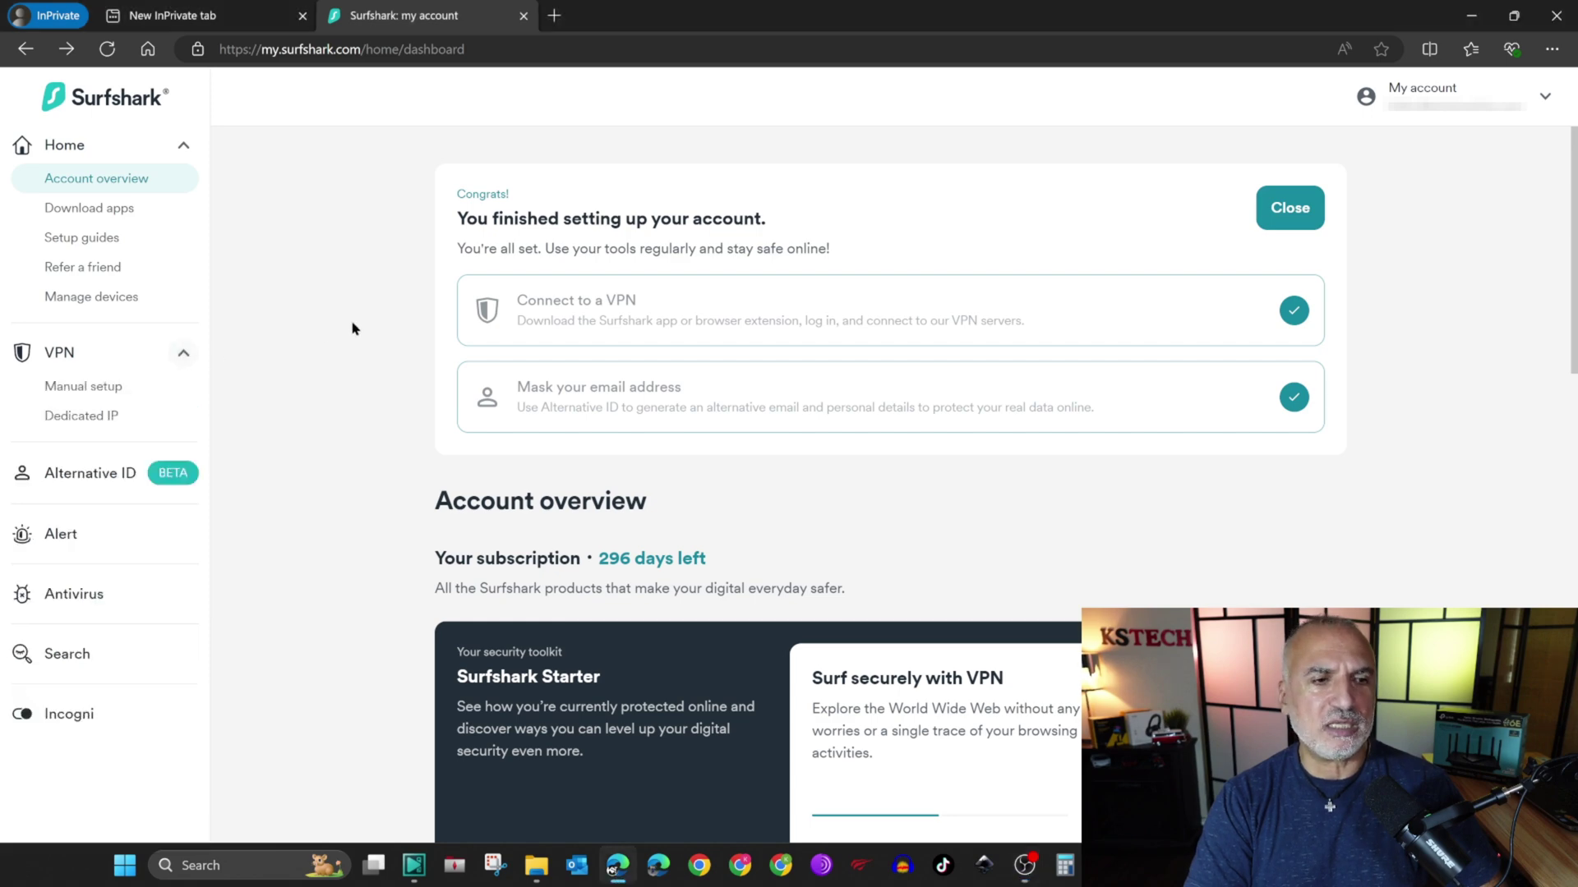
{"action": "left_click", "coordinate": [92, 388]}
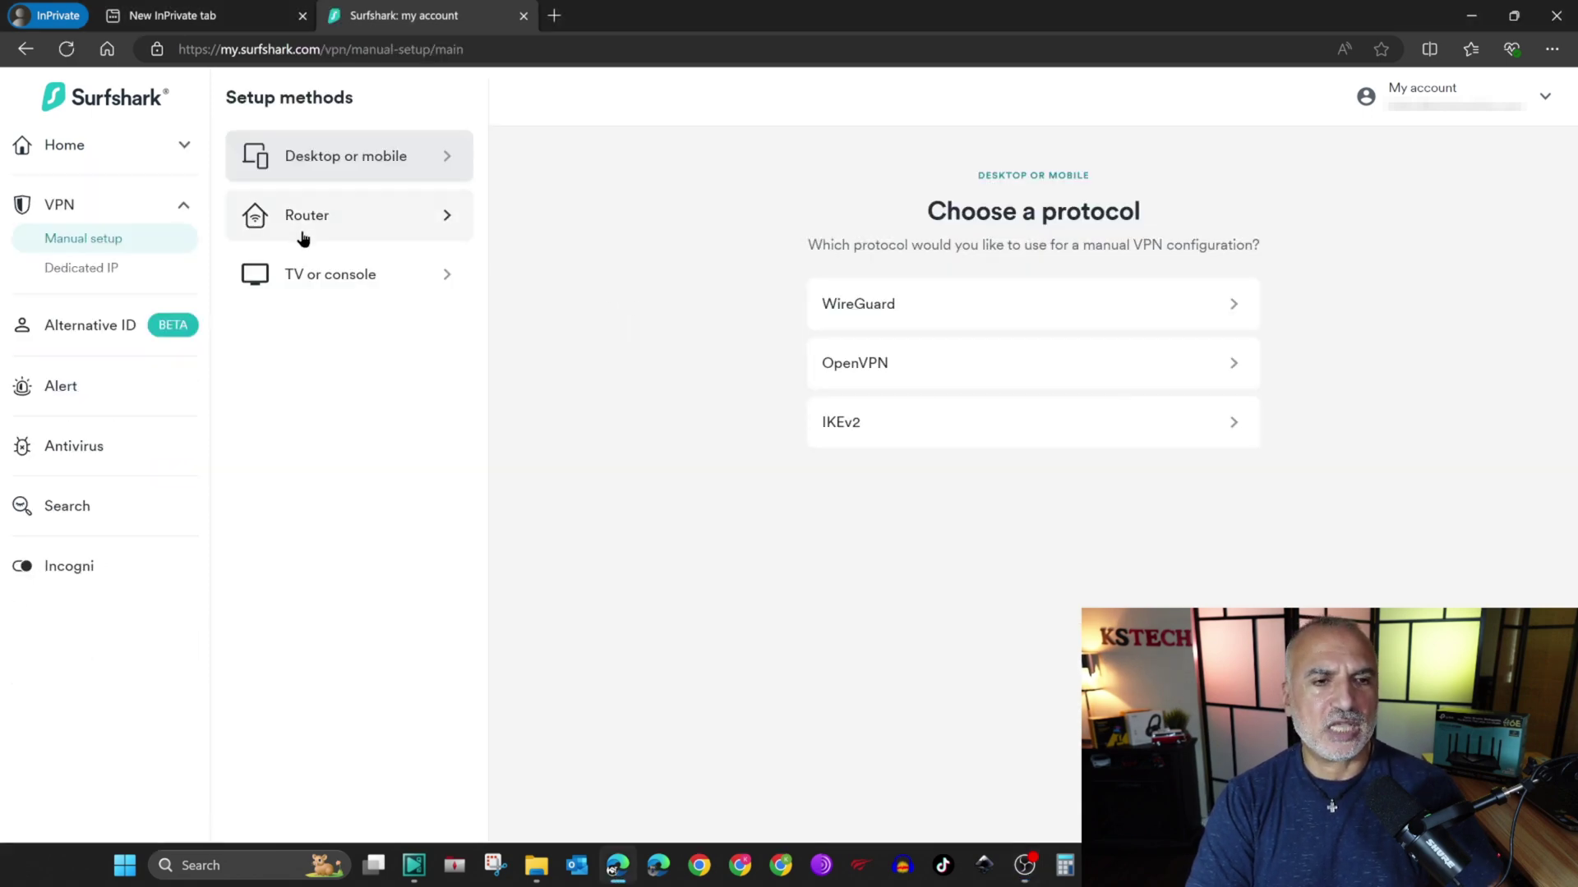
{"action": "left_click", "coordinate": [303, 225]}
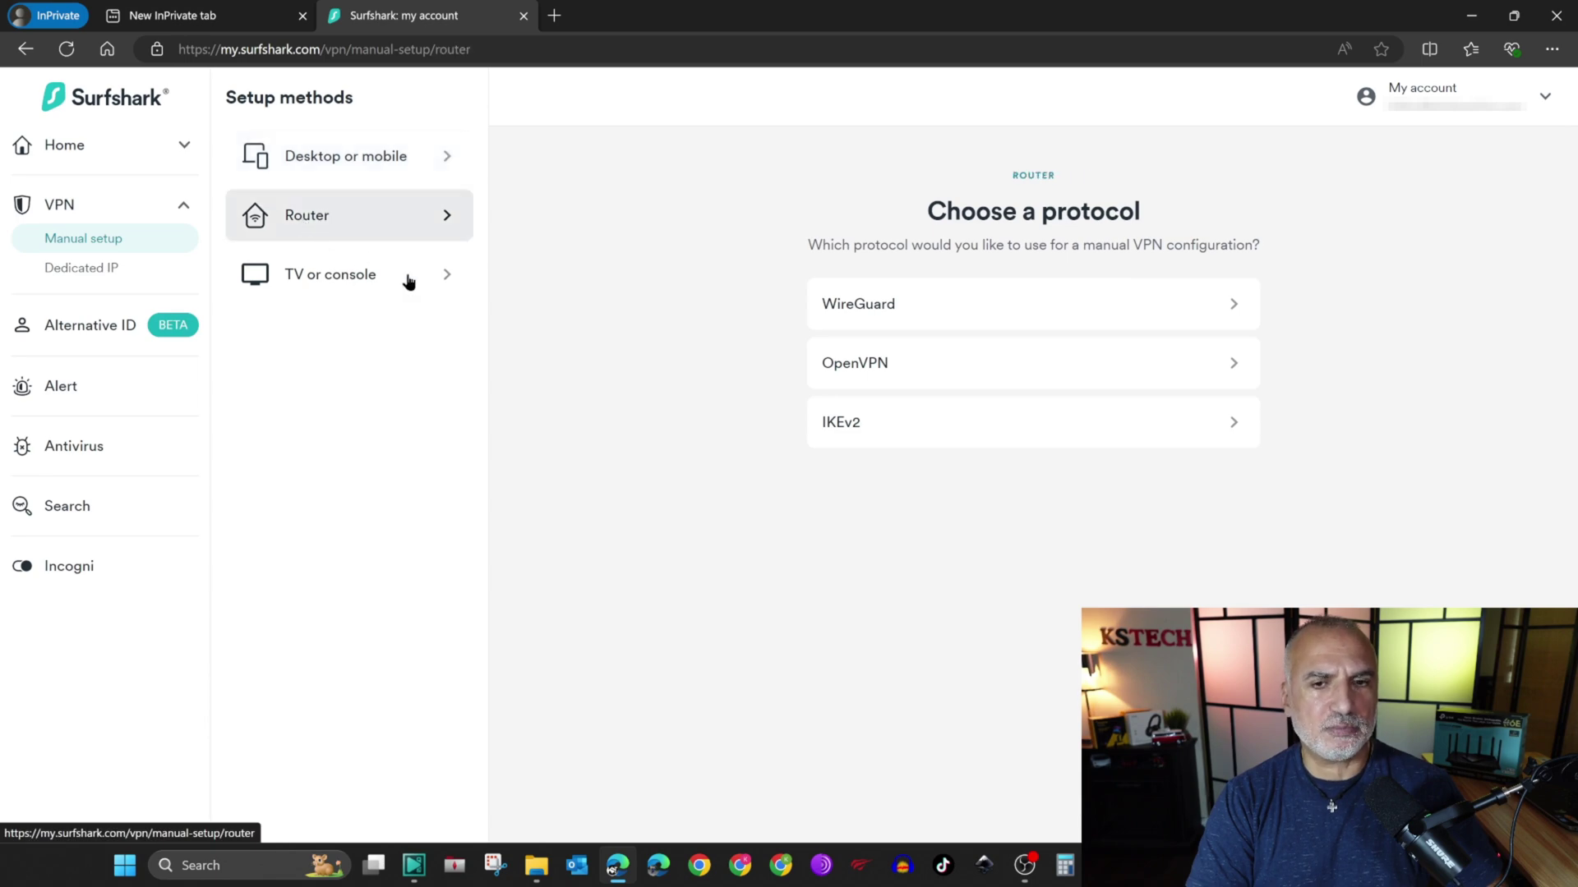
{"action": "left_click", "coordinate": [862, 308]}
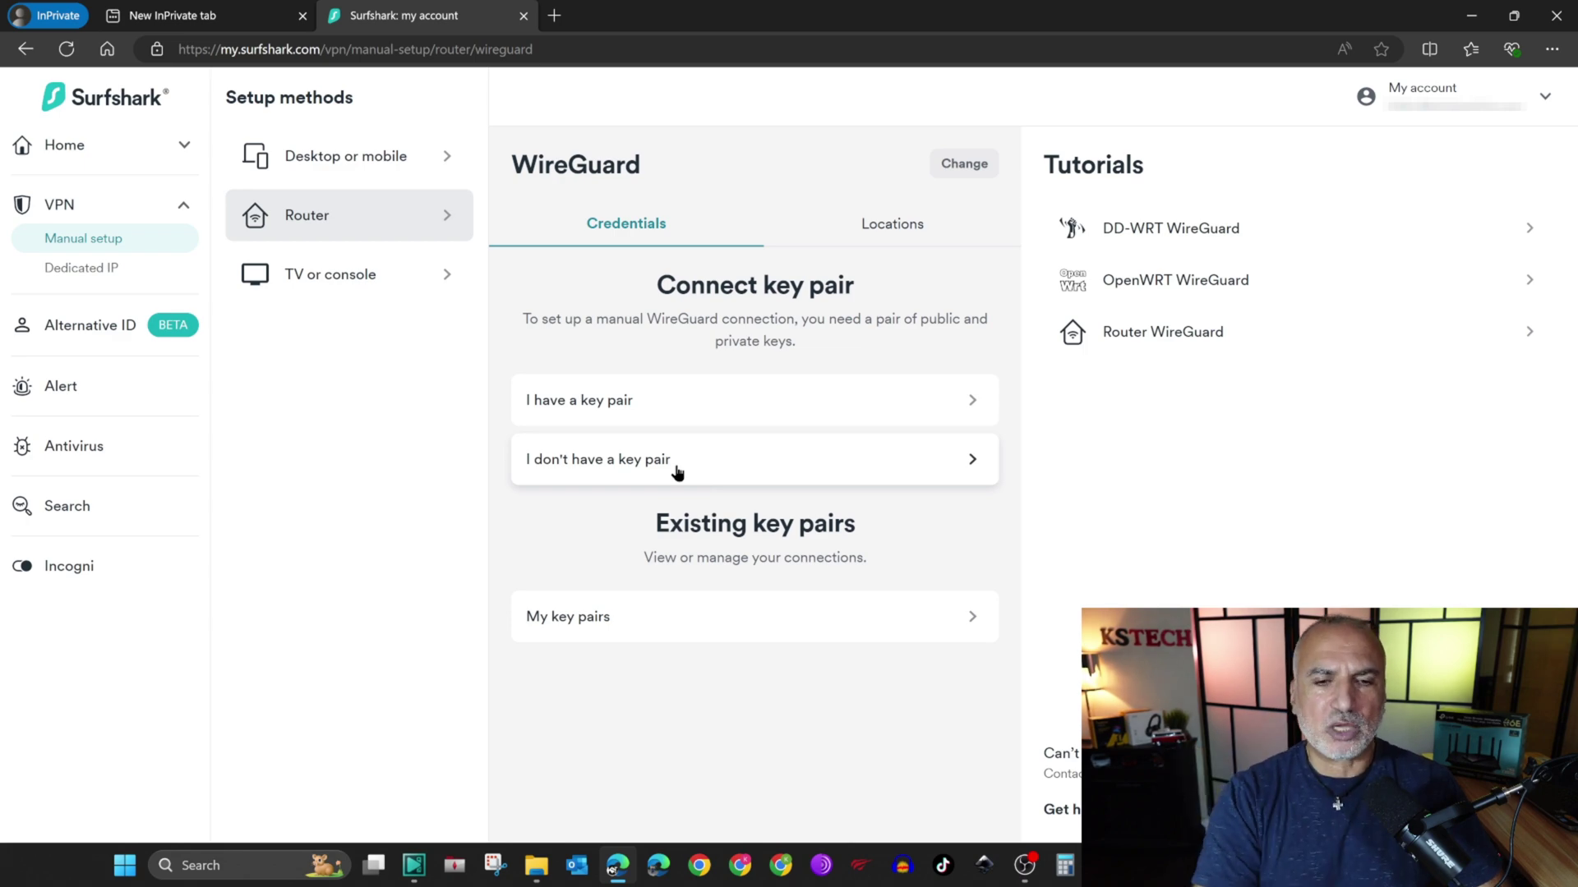
Generate a new WireGuard key pair named Paris.
{"action": "left_click", "coordinate": [633, 462]}
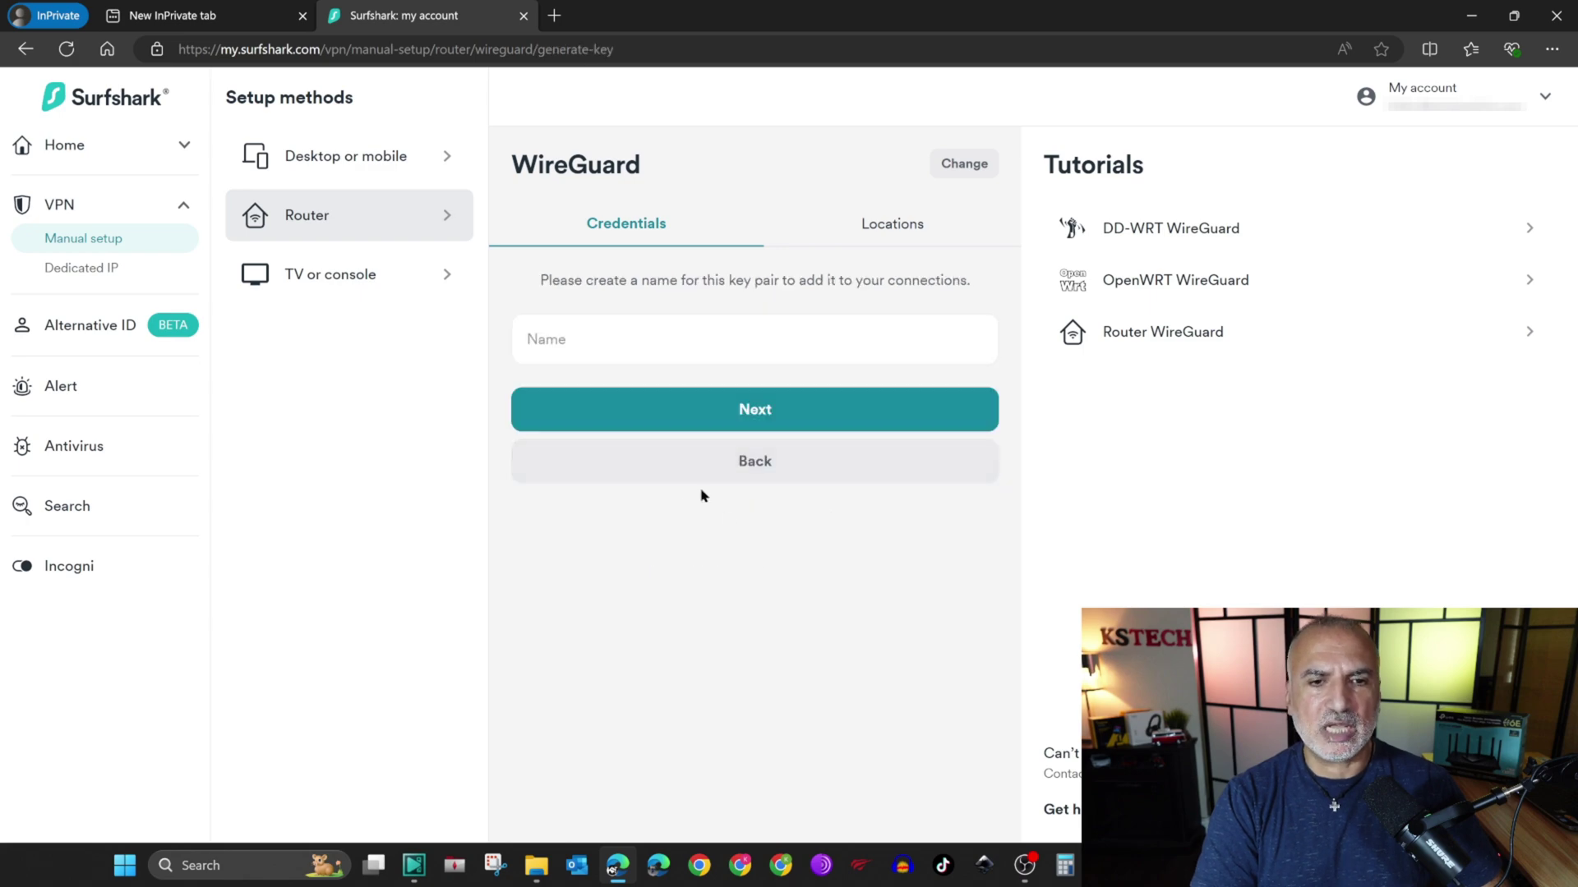
{"action": "left_click", "coordinate": [598, 333]}
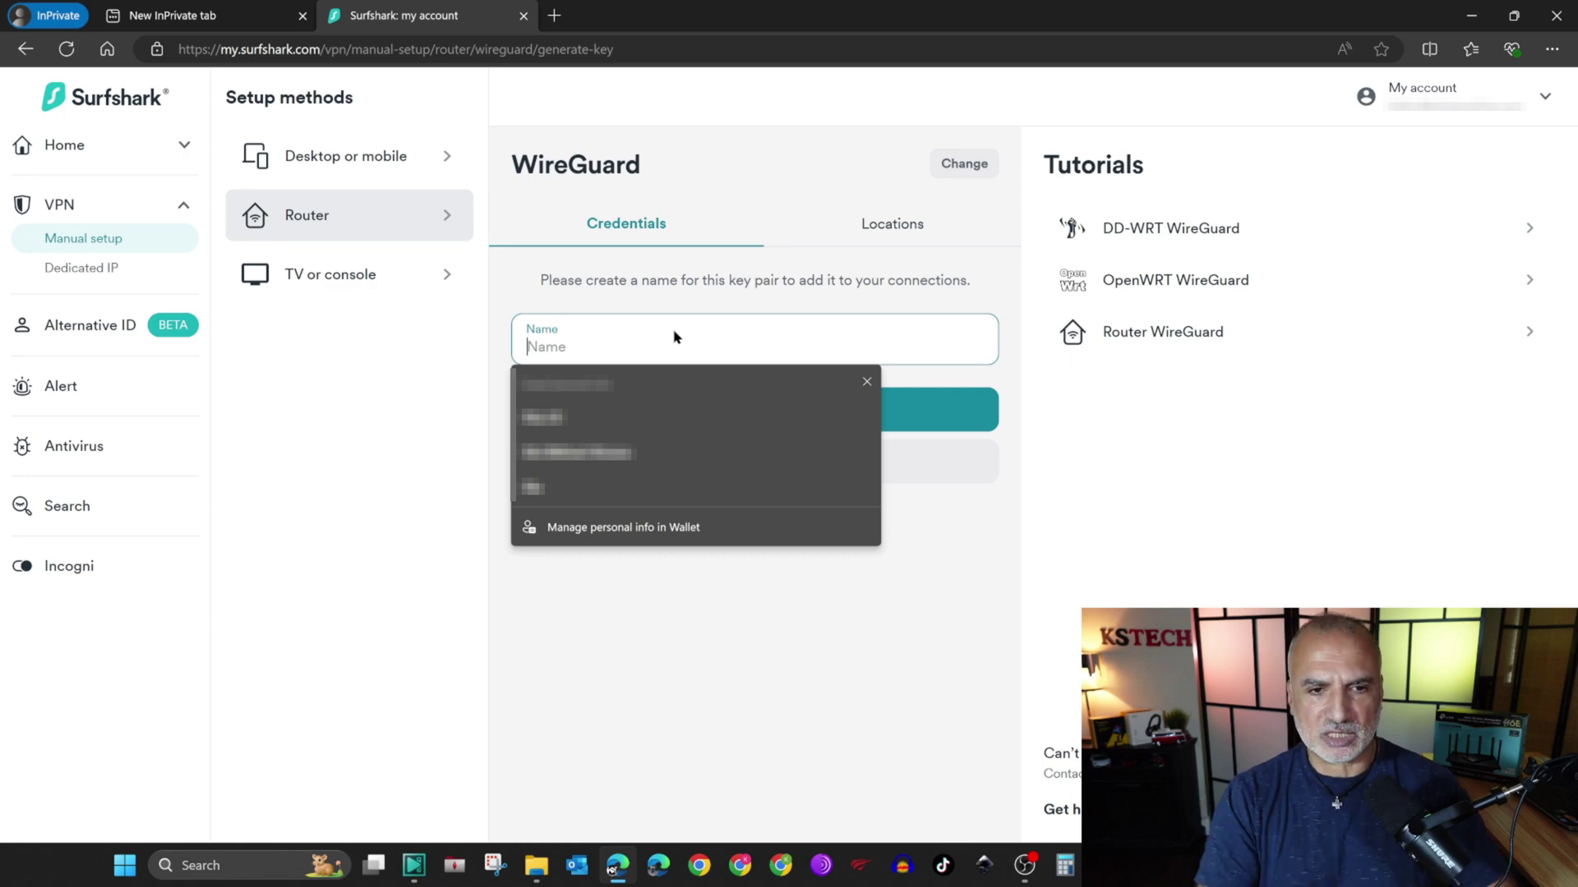
{"action": "type", "text": "Paris"}
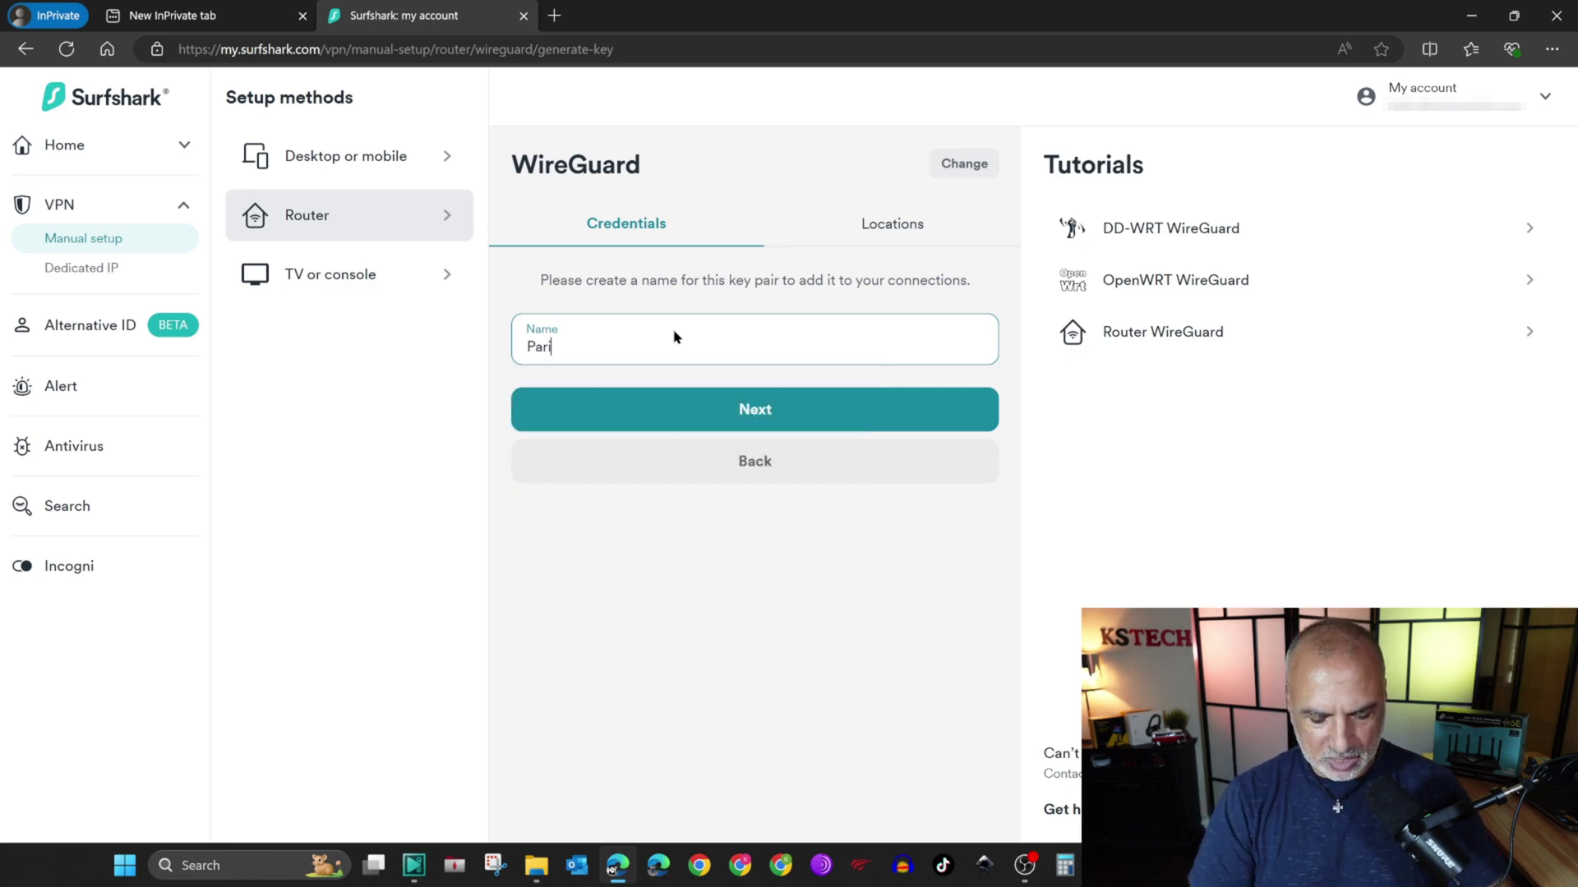
{"action": "left_click", "coordinate": [742, 411]}
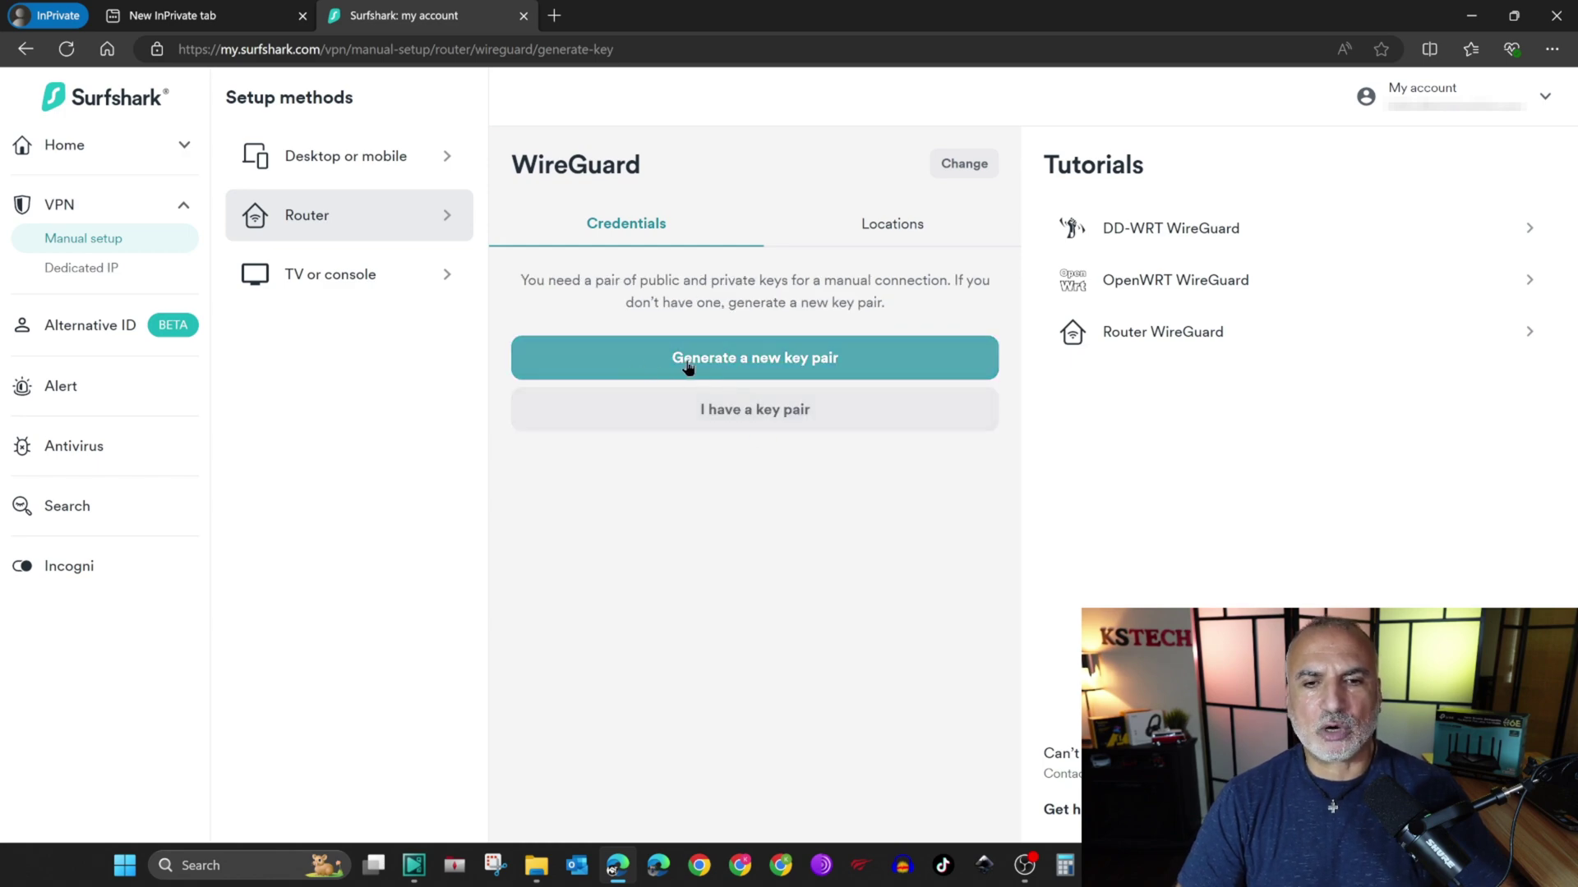
{"action": "left_click", "coordinate": [775, 366]}
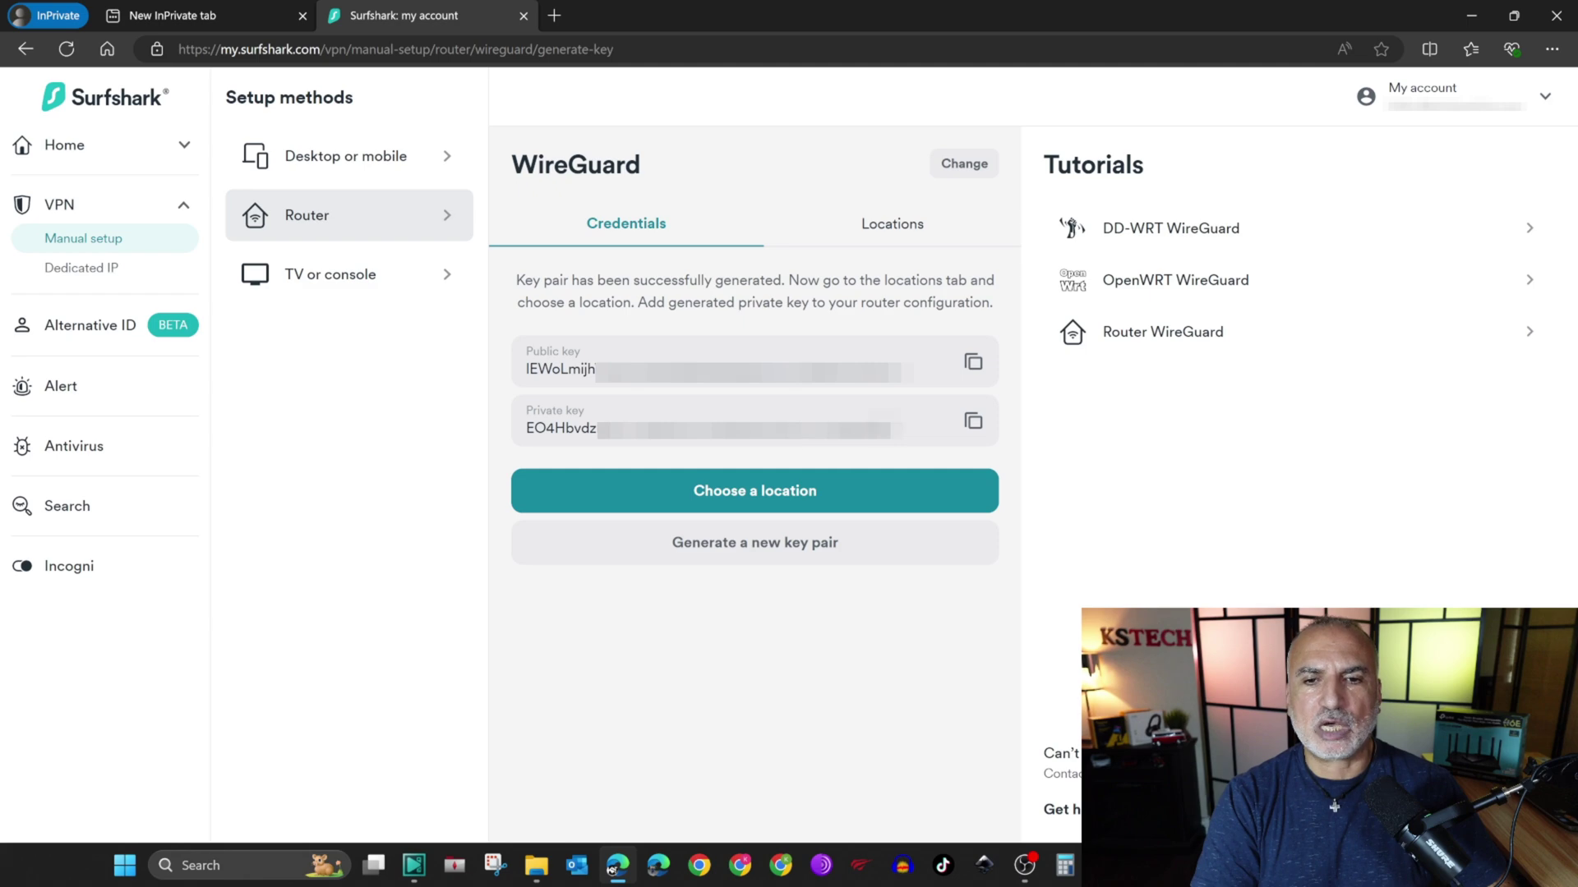
Choose the Paris server under France as the WireGuard location and open its configuration details.
{"action": "left_click", "coordinate": [742, 495]}
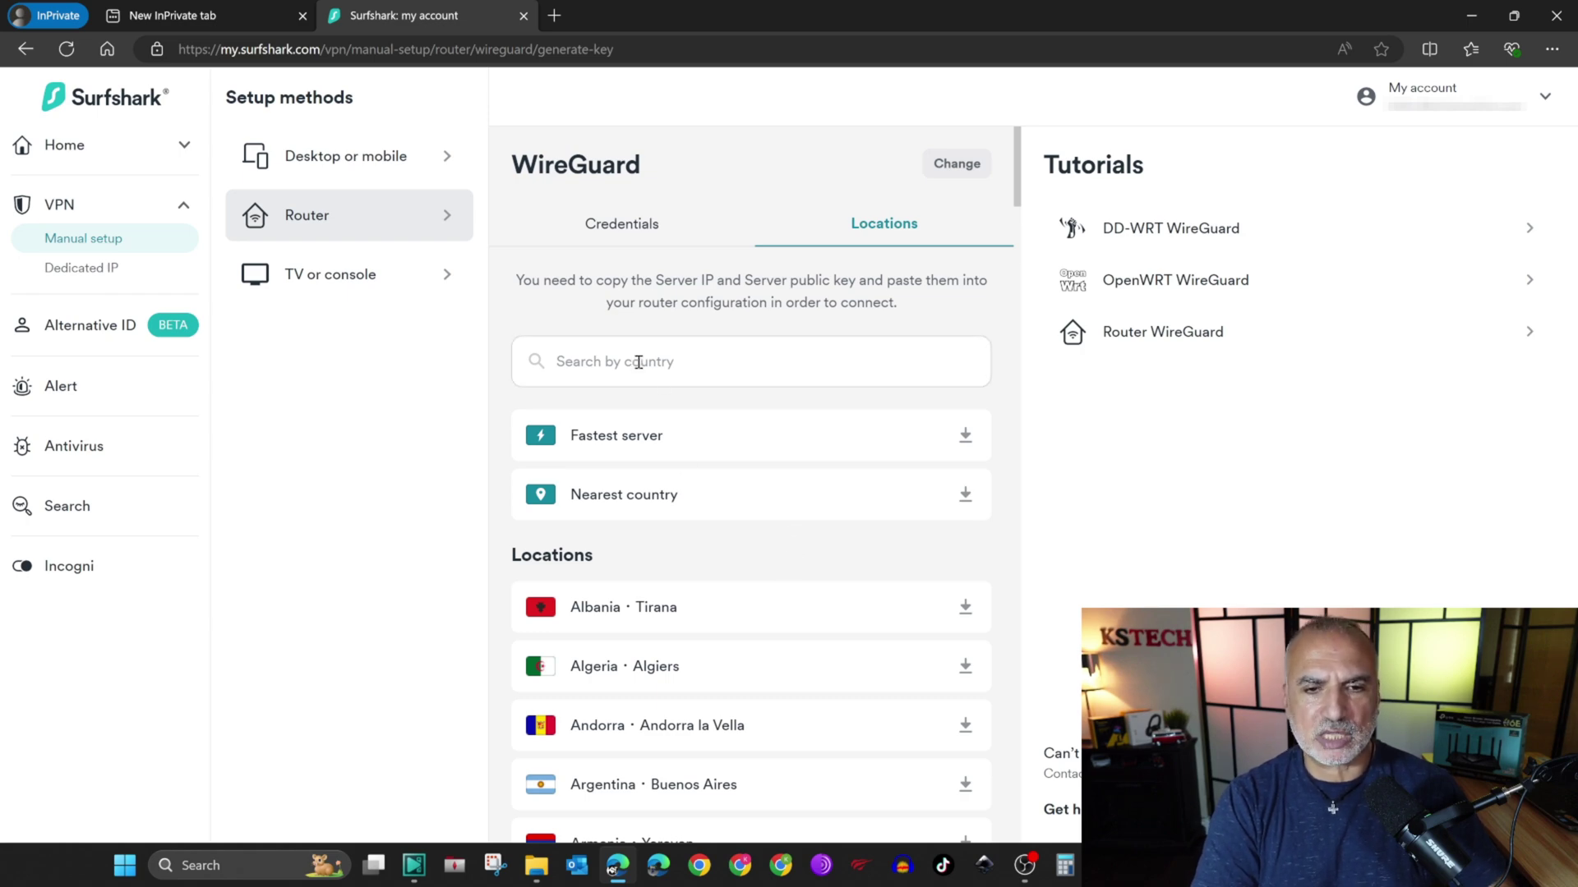
{"action": "scroll", "coordinate": [762, 585], "scroll_direction": "down", "scroll_amount": 15}
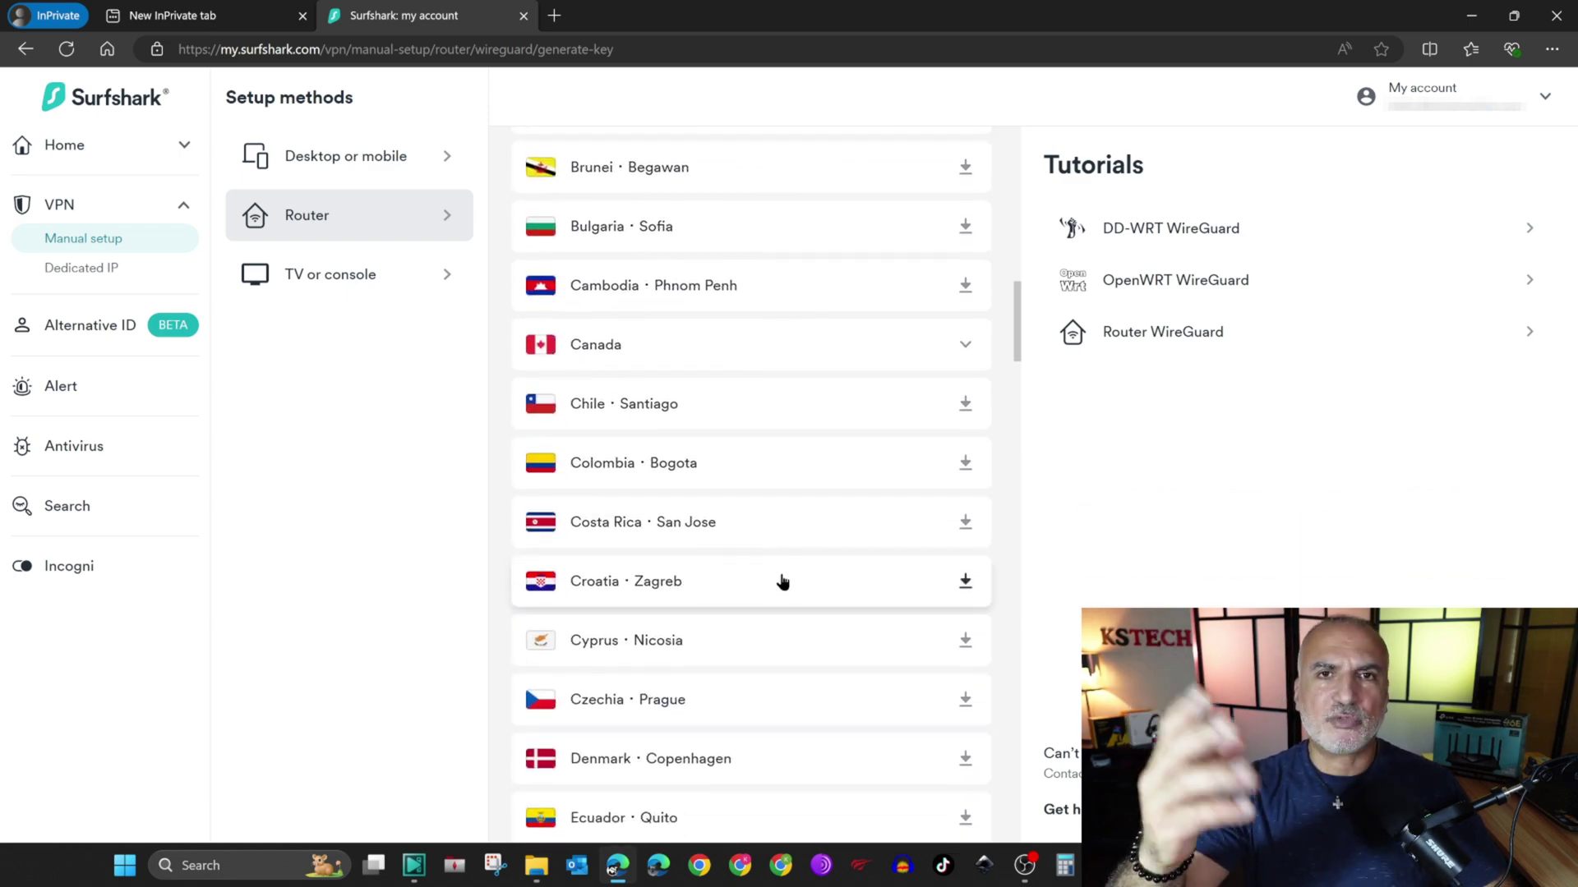
{"action": "scroll", "coordinate": [782, 582], "scroll_direction": "down", "scroll_amount": 7}
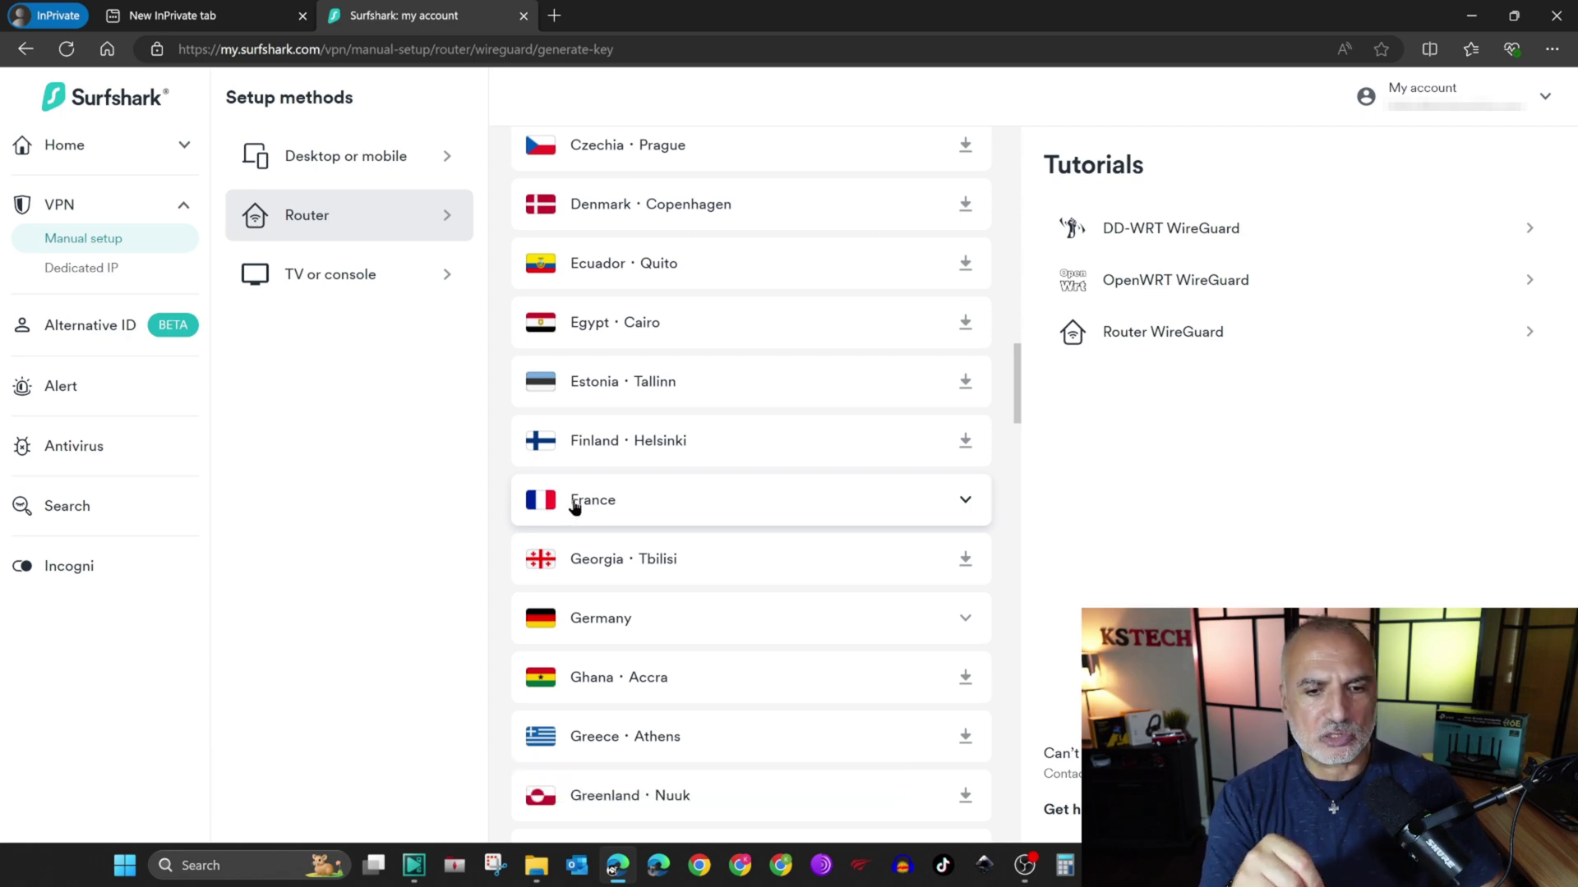
{"action": "left_click", "coordinate": [965, 503]}
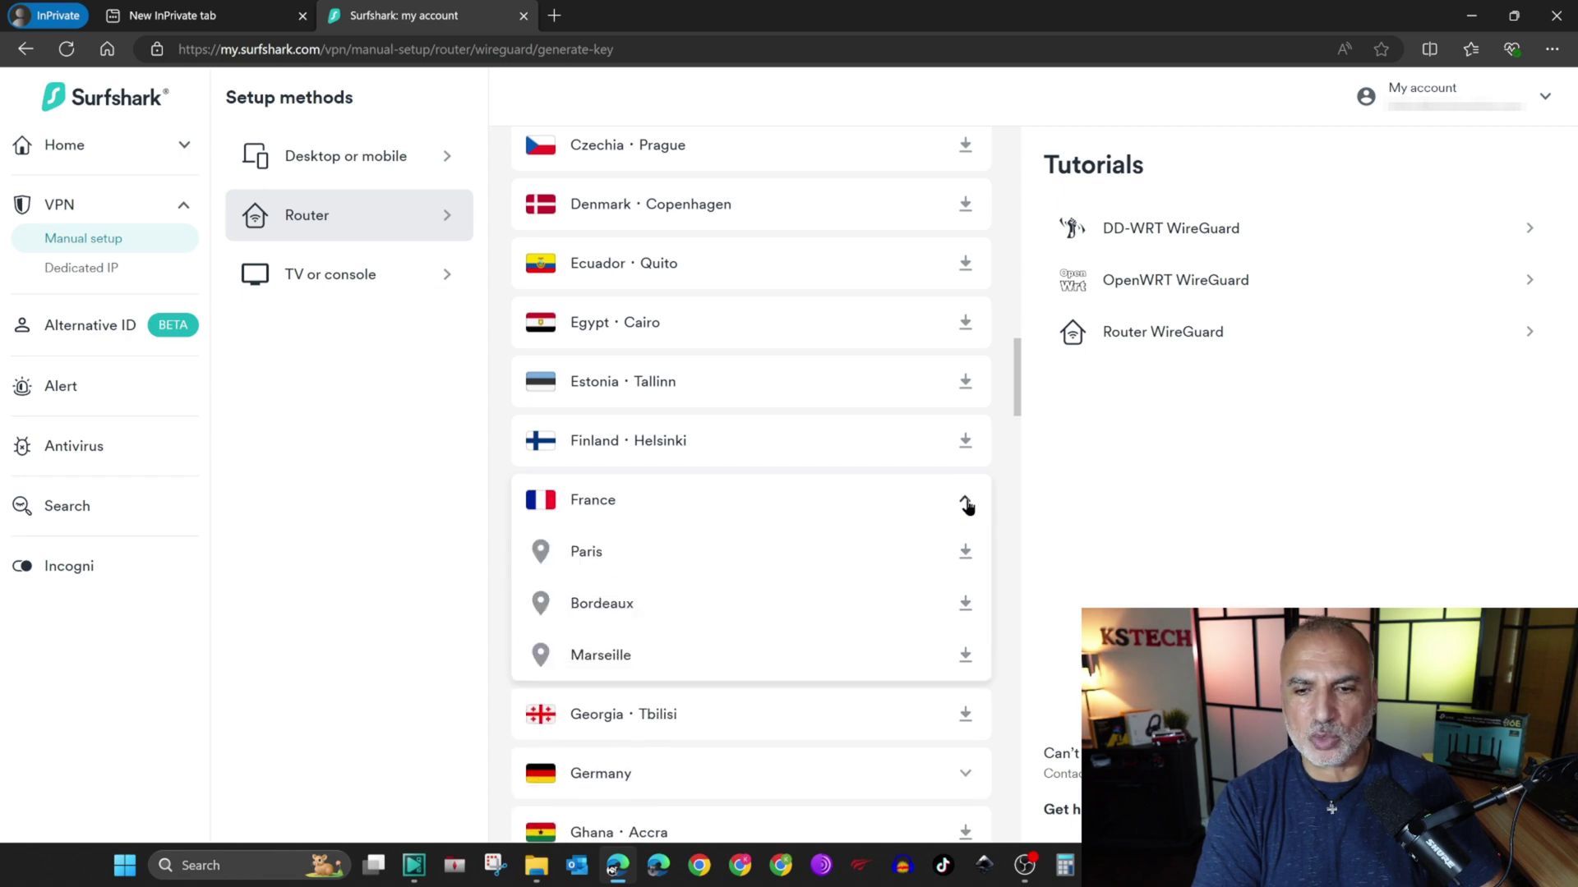
{"action": "left_click", "coordinate": [585, 553]}
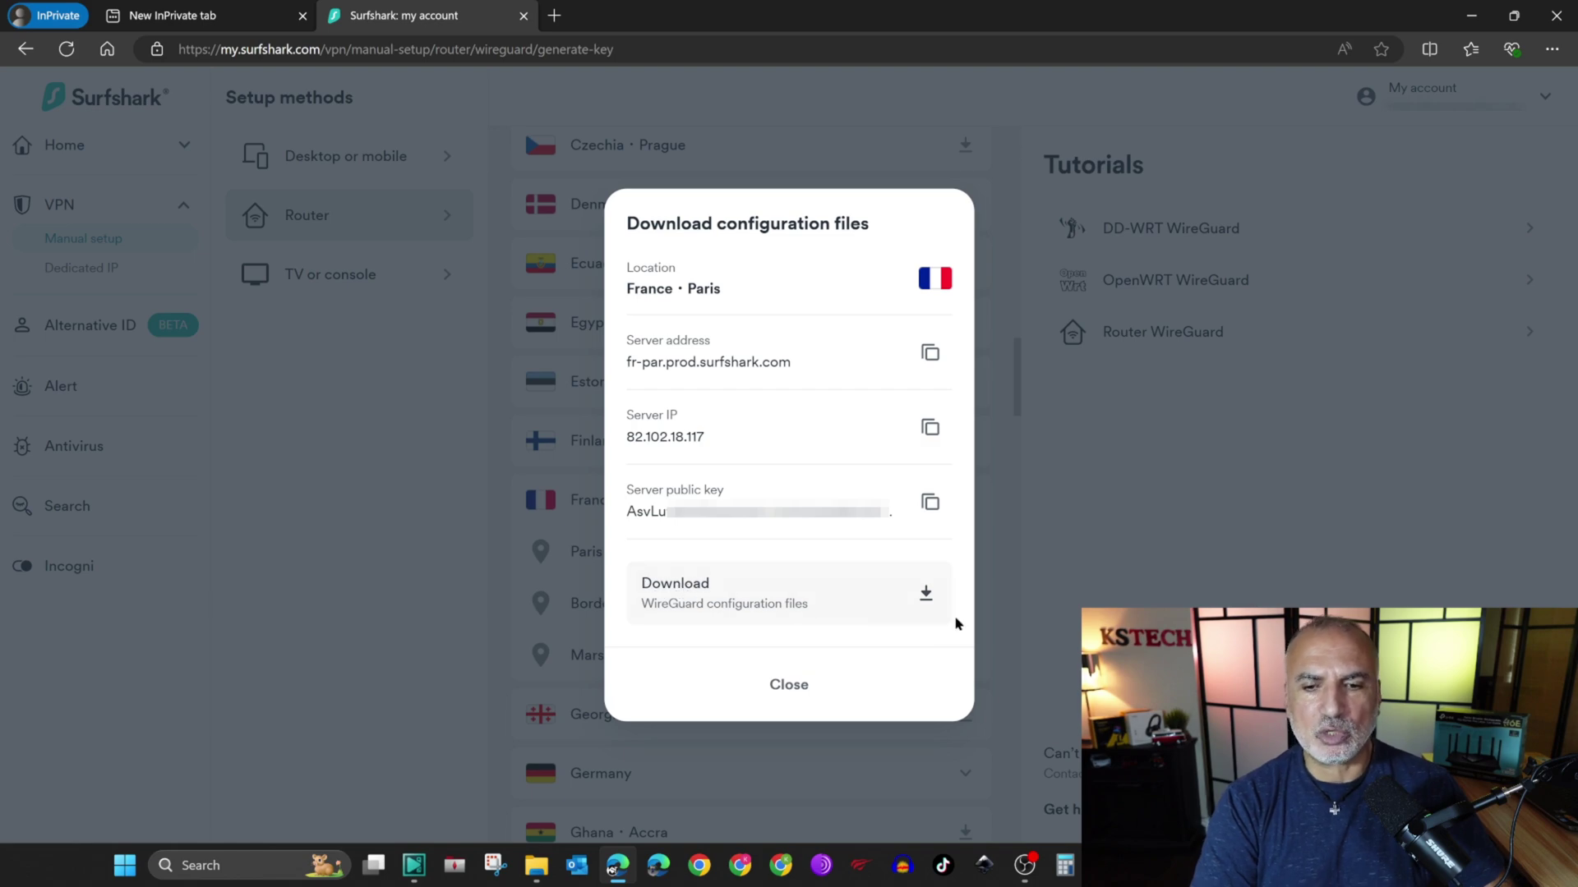
Download and save the Paris WireGuard configuration file fr-par.conf, then close its configuration details.
{"action": "left_click", "coordinate": [927, 595]}
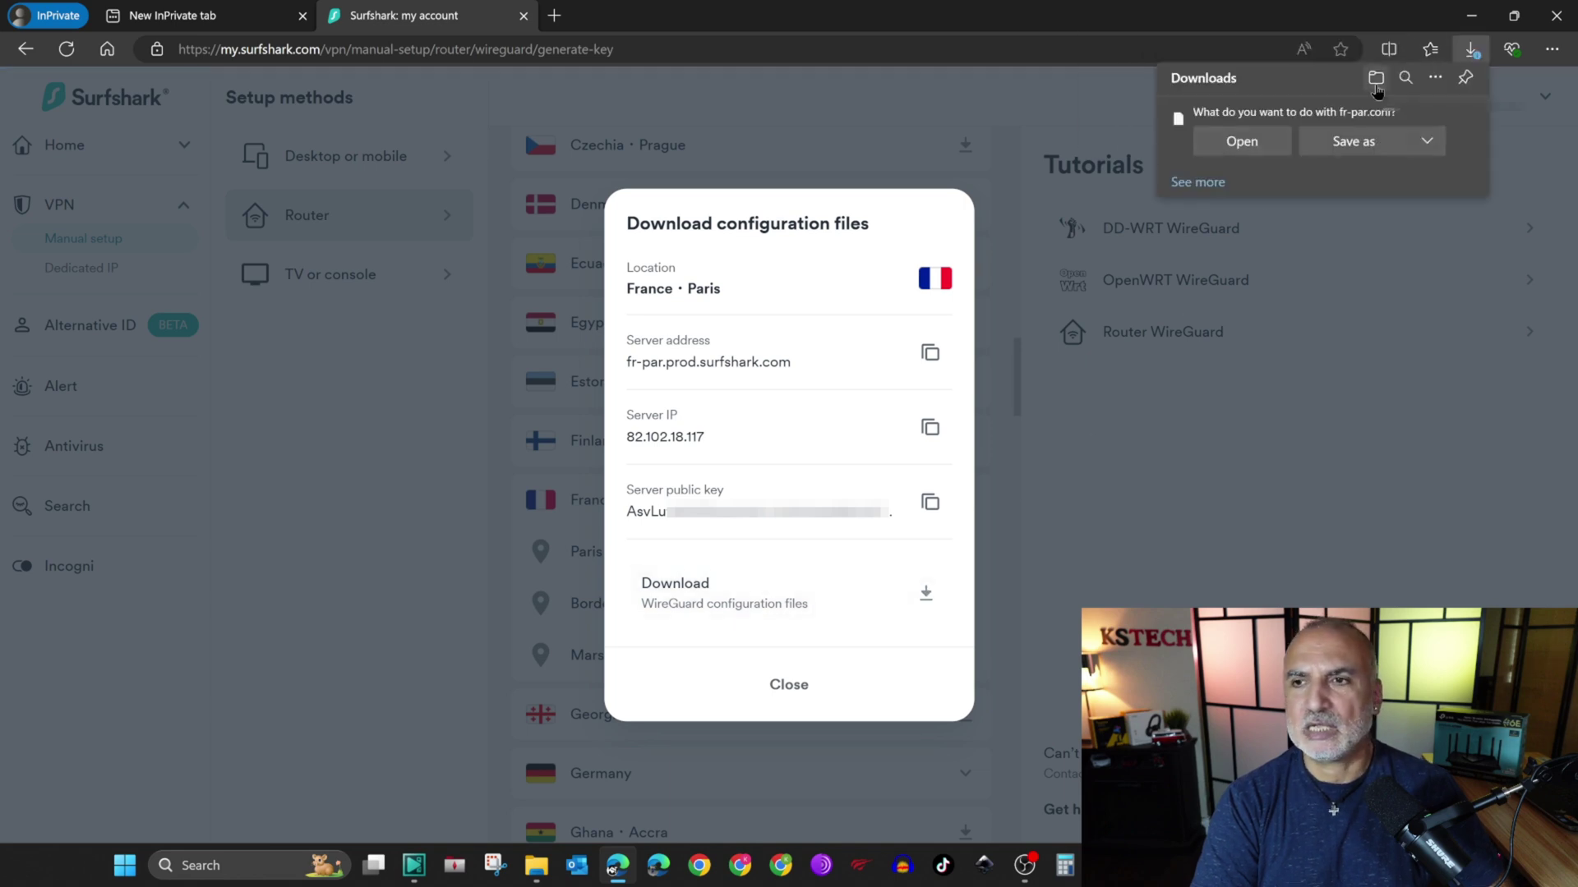
{"action": "left_click", "coordinate": [1428, 143]}
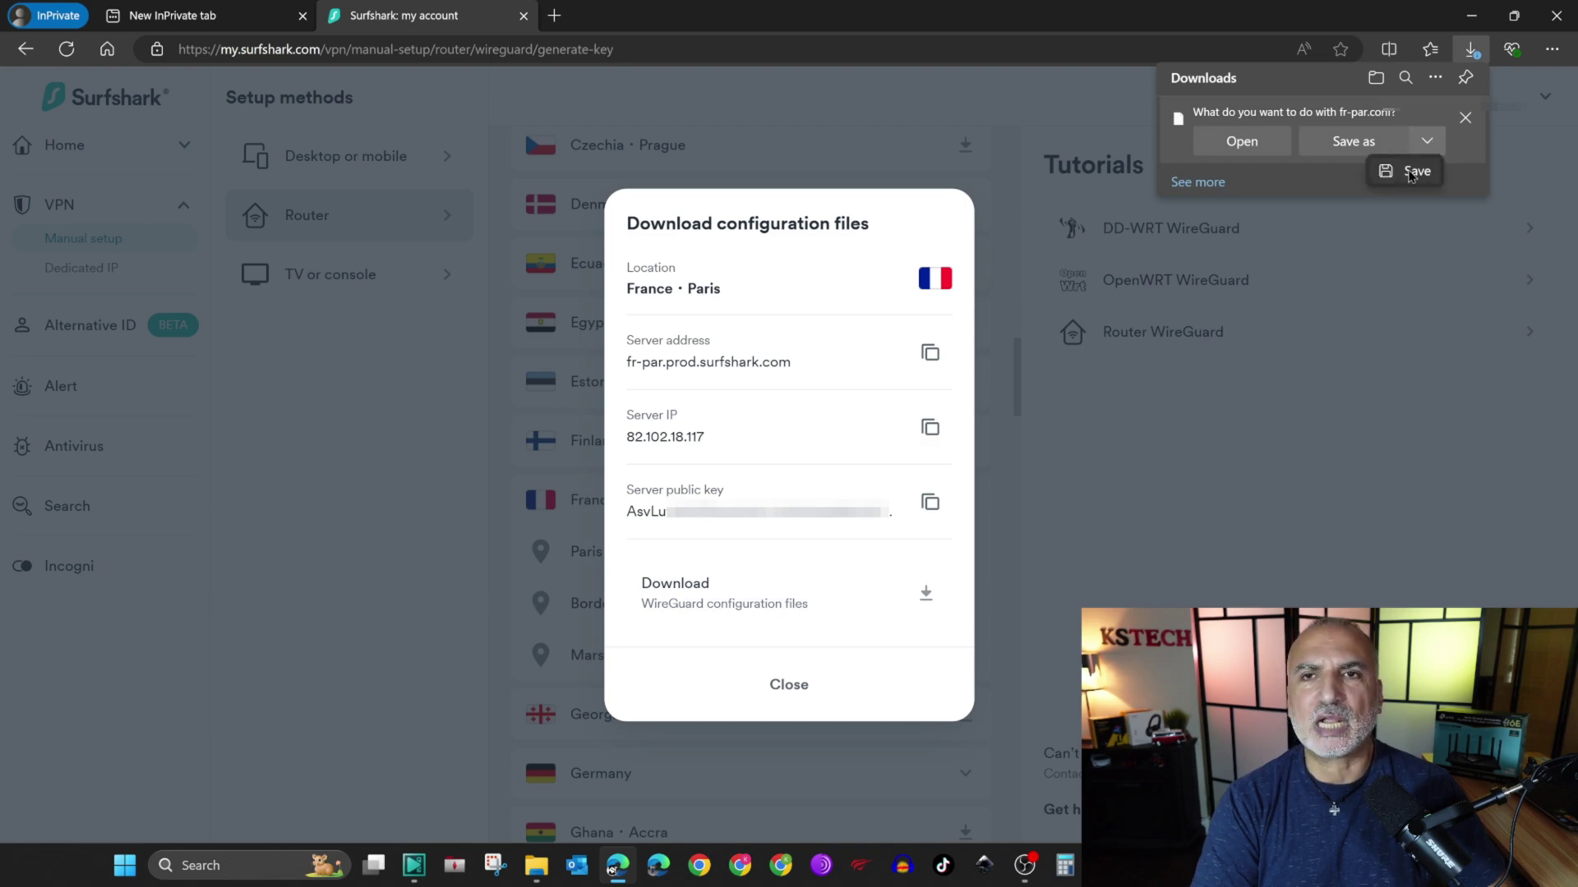
{"action": "left_click", "coordinate": [1411, 172]}
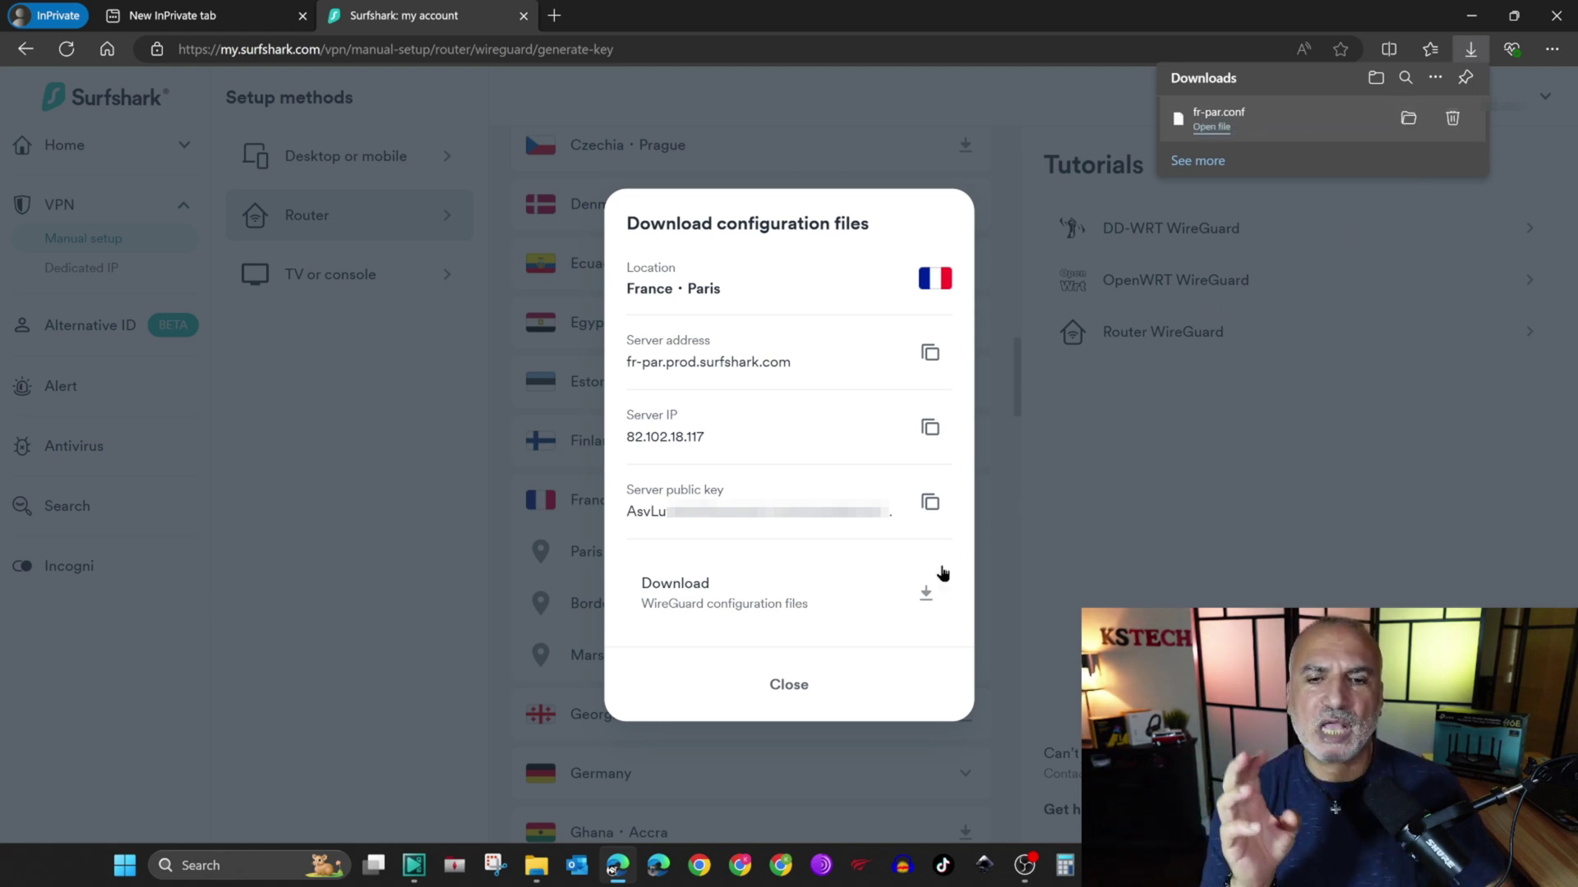
{"action": "left_click", "coordinate": [790, 687]}
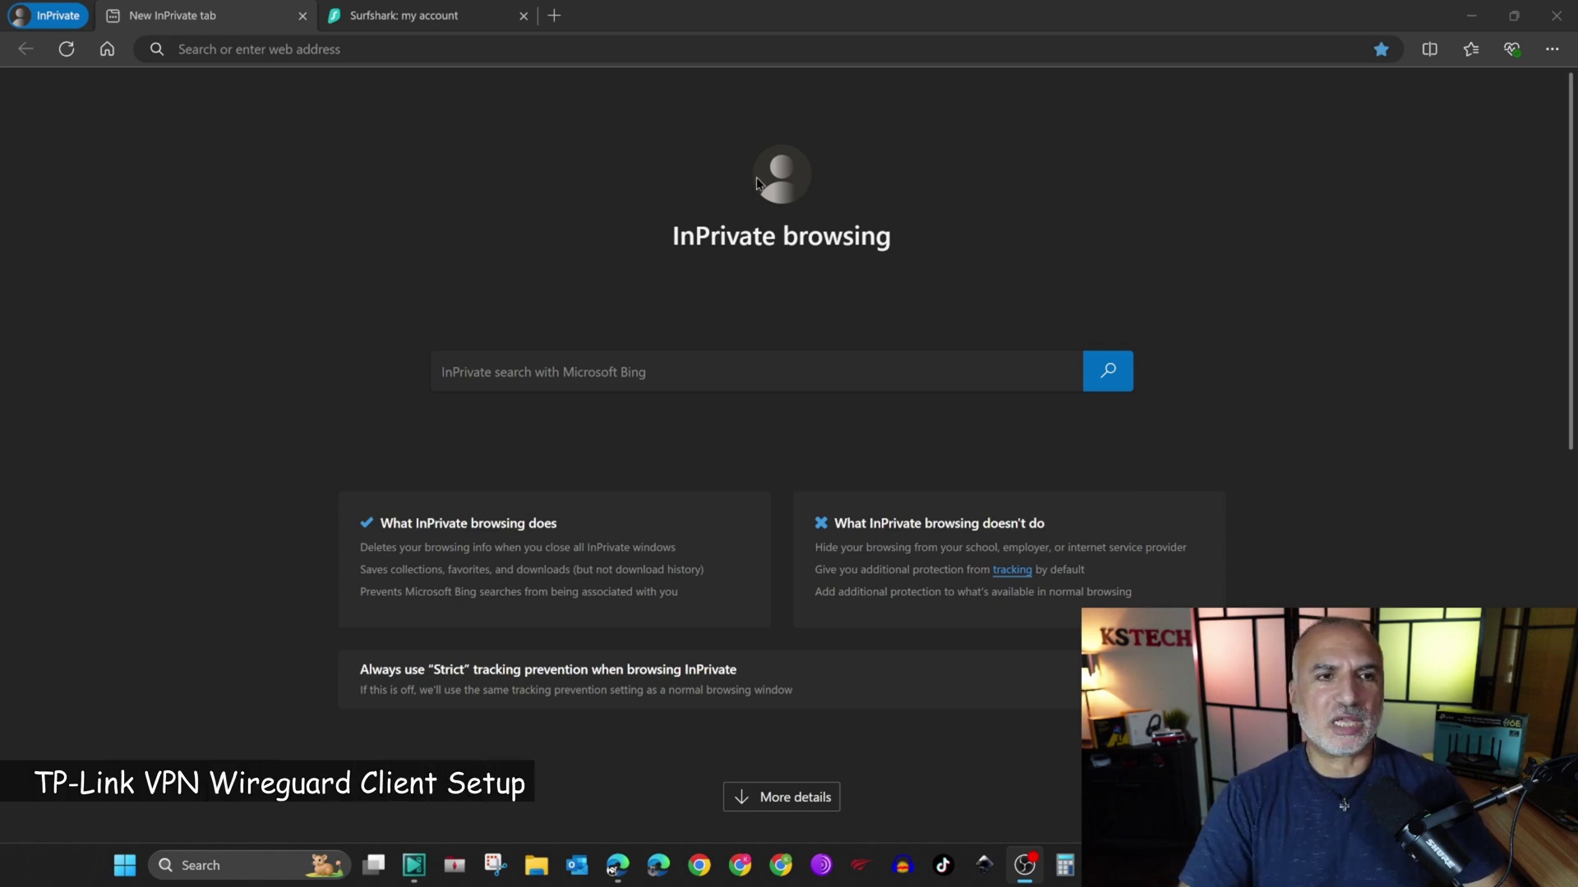
Open the router's admin page at 192.168.0.1 and log in with the local password.
{"action": "left_click", "coordinate": [373, 51]}
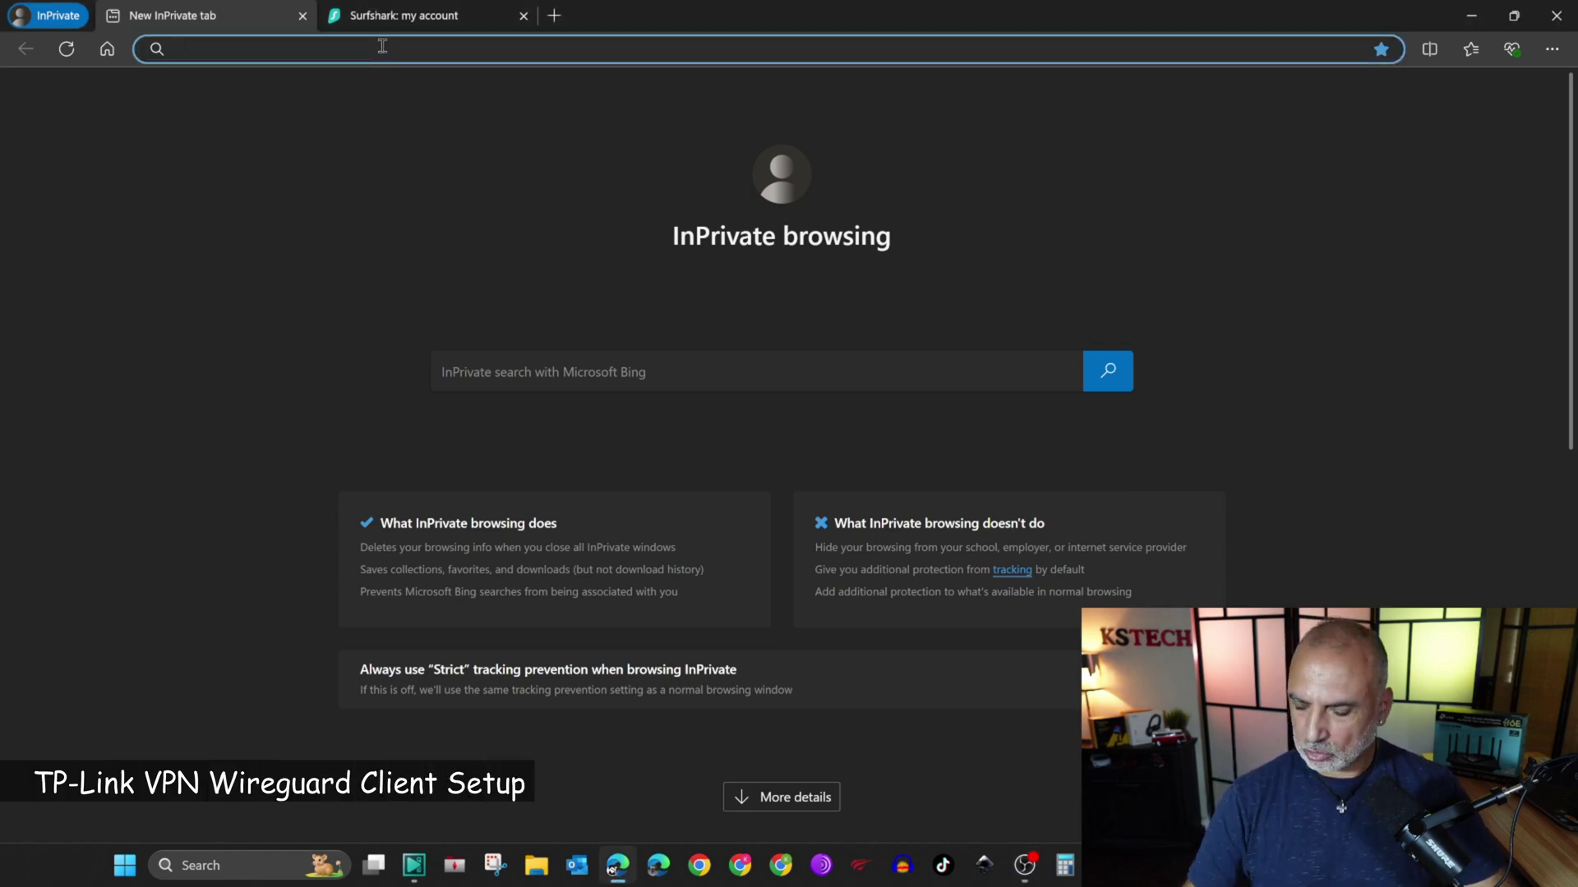
{"action": "type", "text": "192.168."}
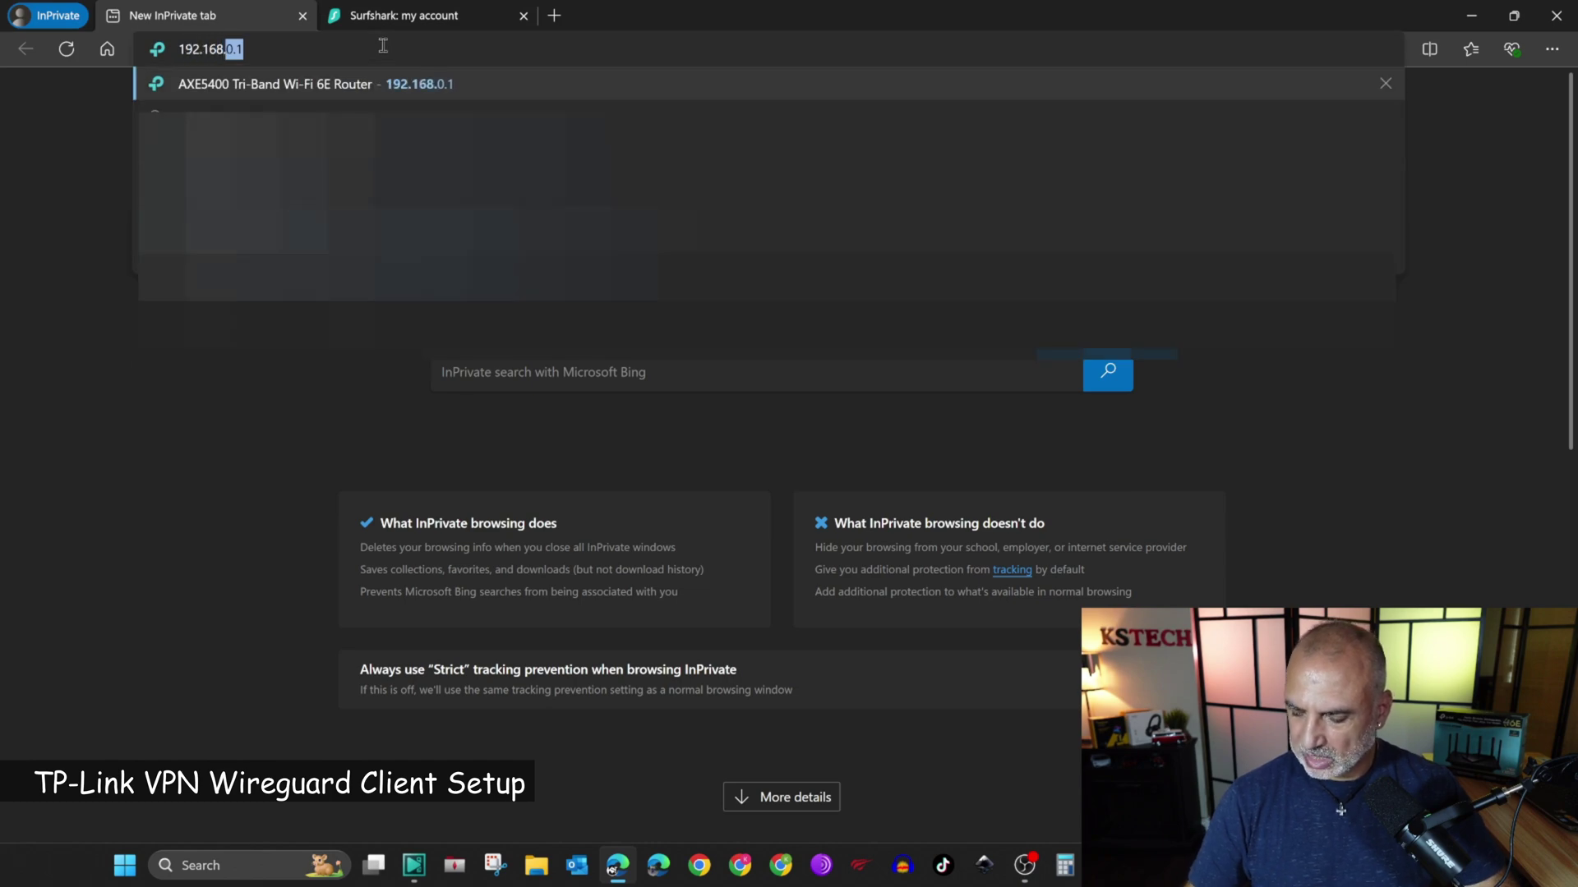
{"action": "type", "text": "0."}
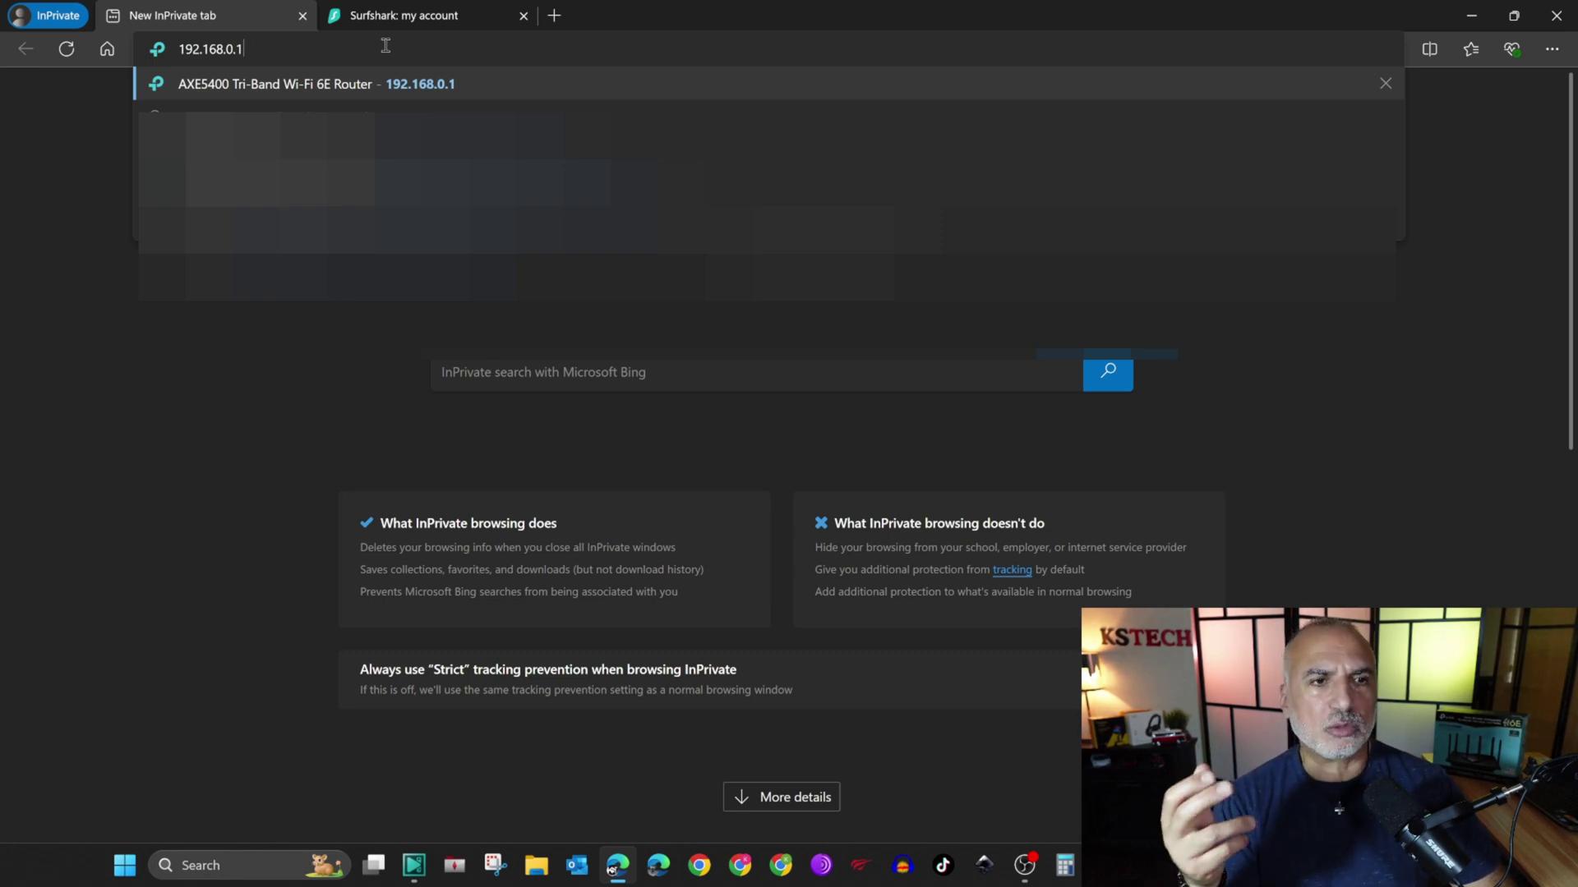
{"action": "type", "text": "1"}
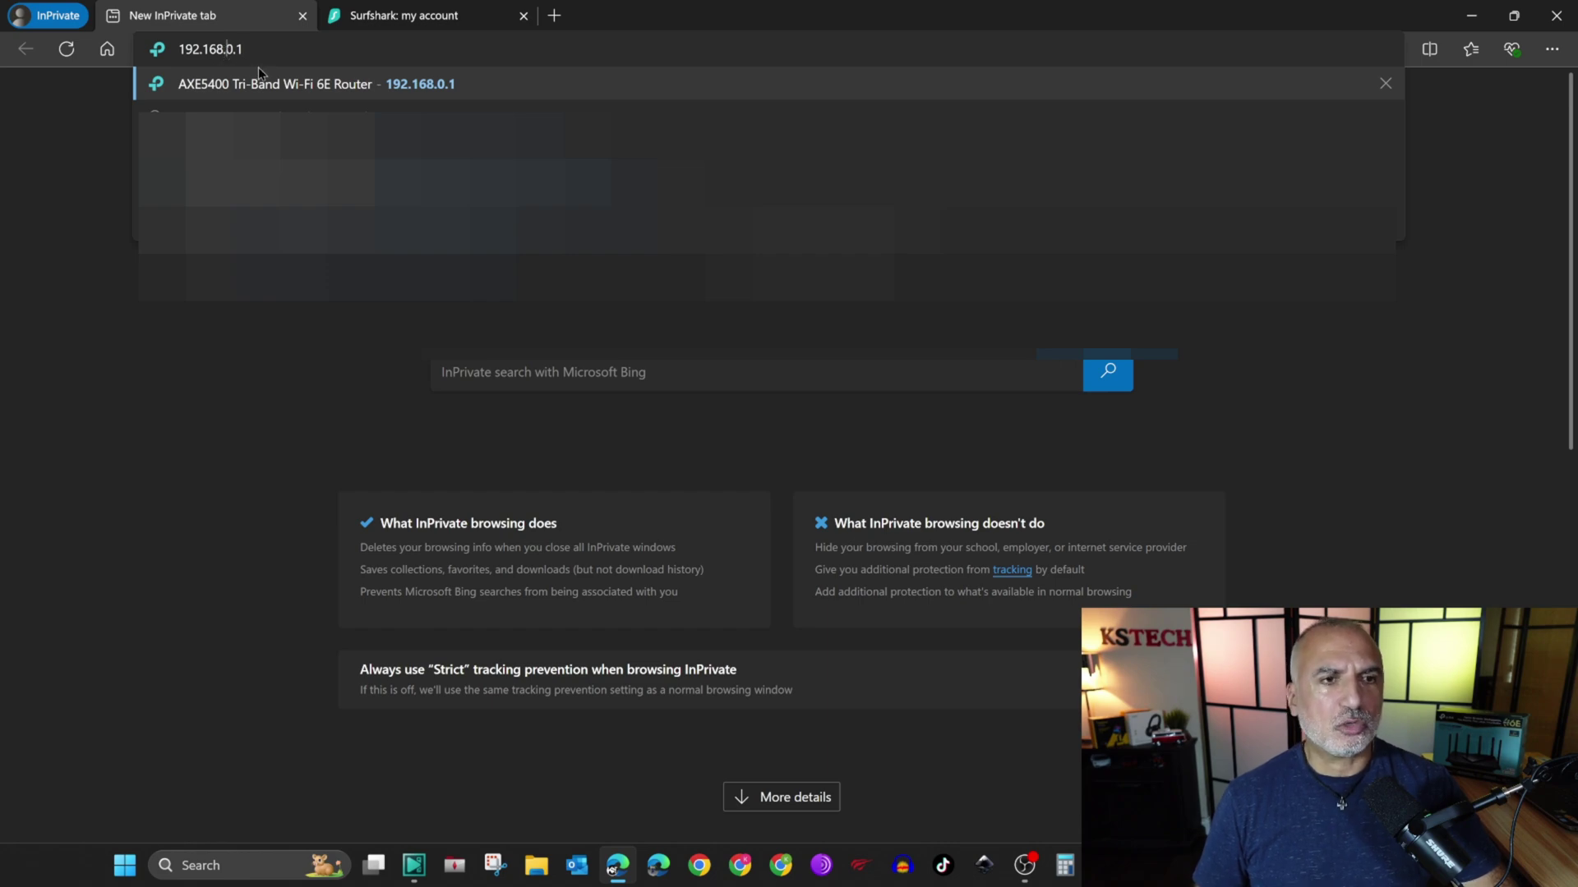
{"action": "key", "text": "Return"}
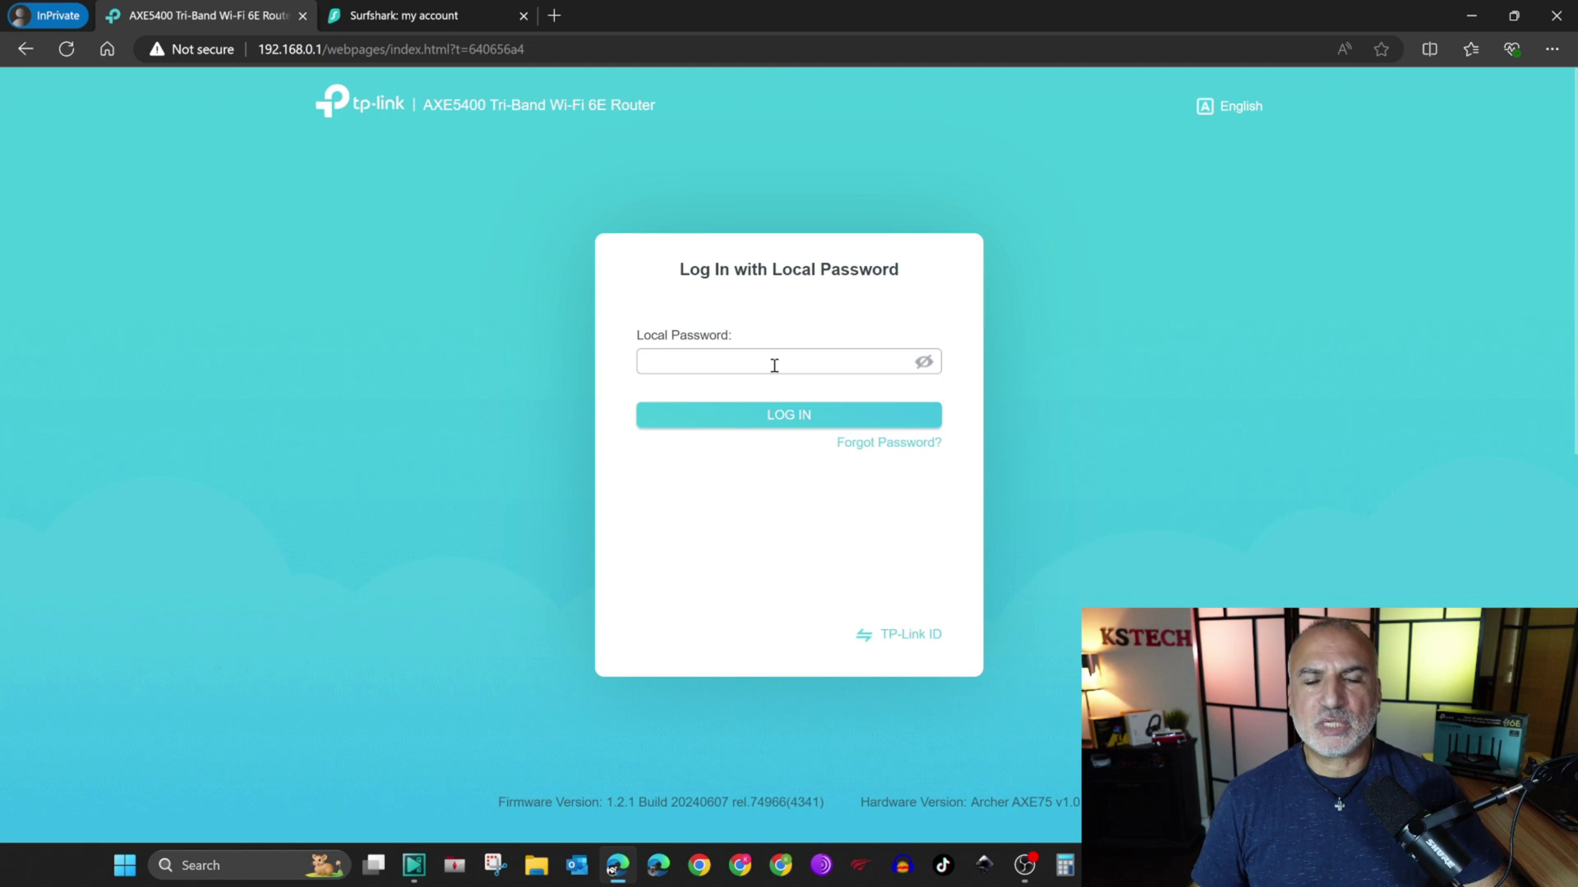
{"action": "type", "text": "••••••••••"}
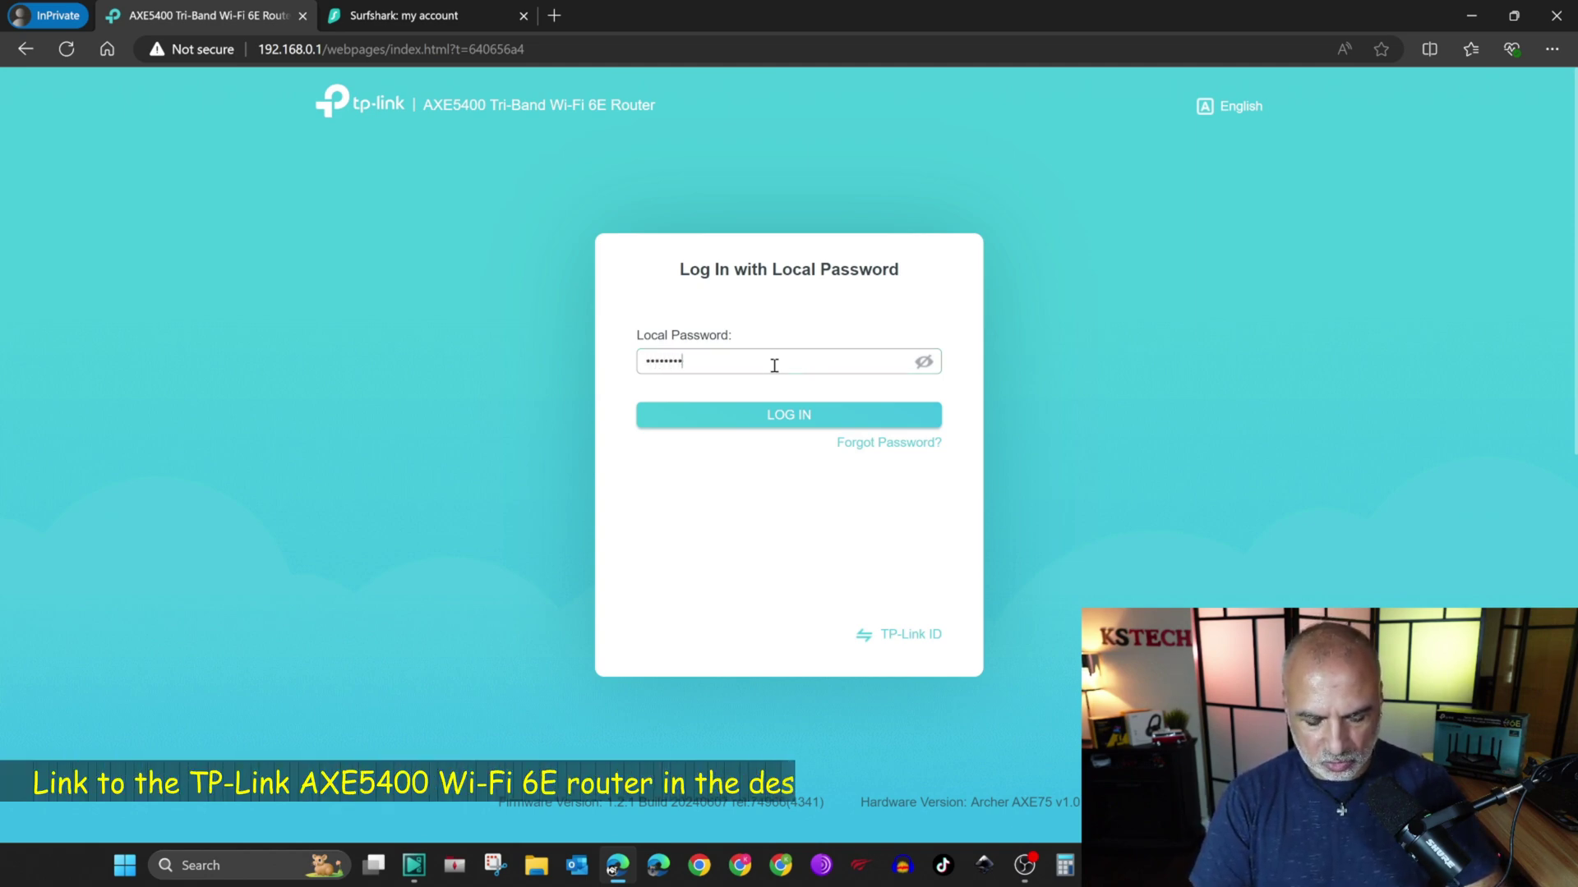
{"action": "key", "text": "Return"}
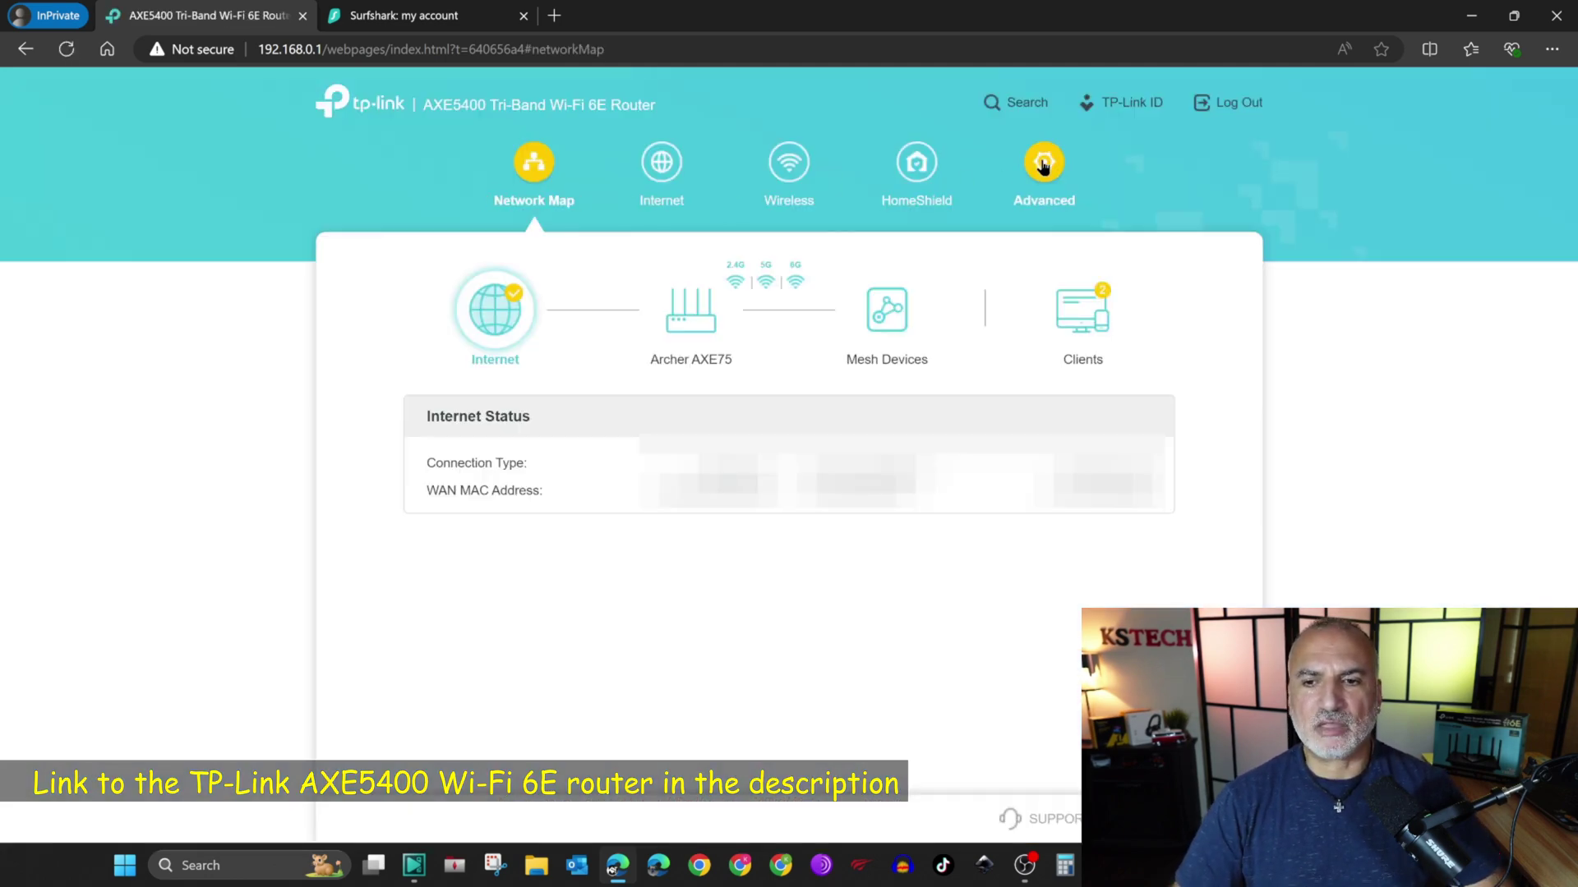
Enable the VPN client in the router's advanced settings and start adding a VPN profile.
{"action": "left_click", "coordinate": [1042, 167]}
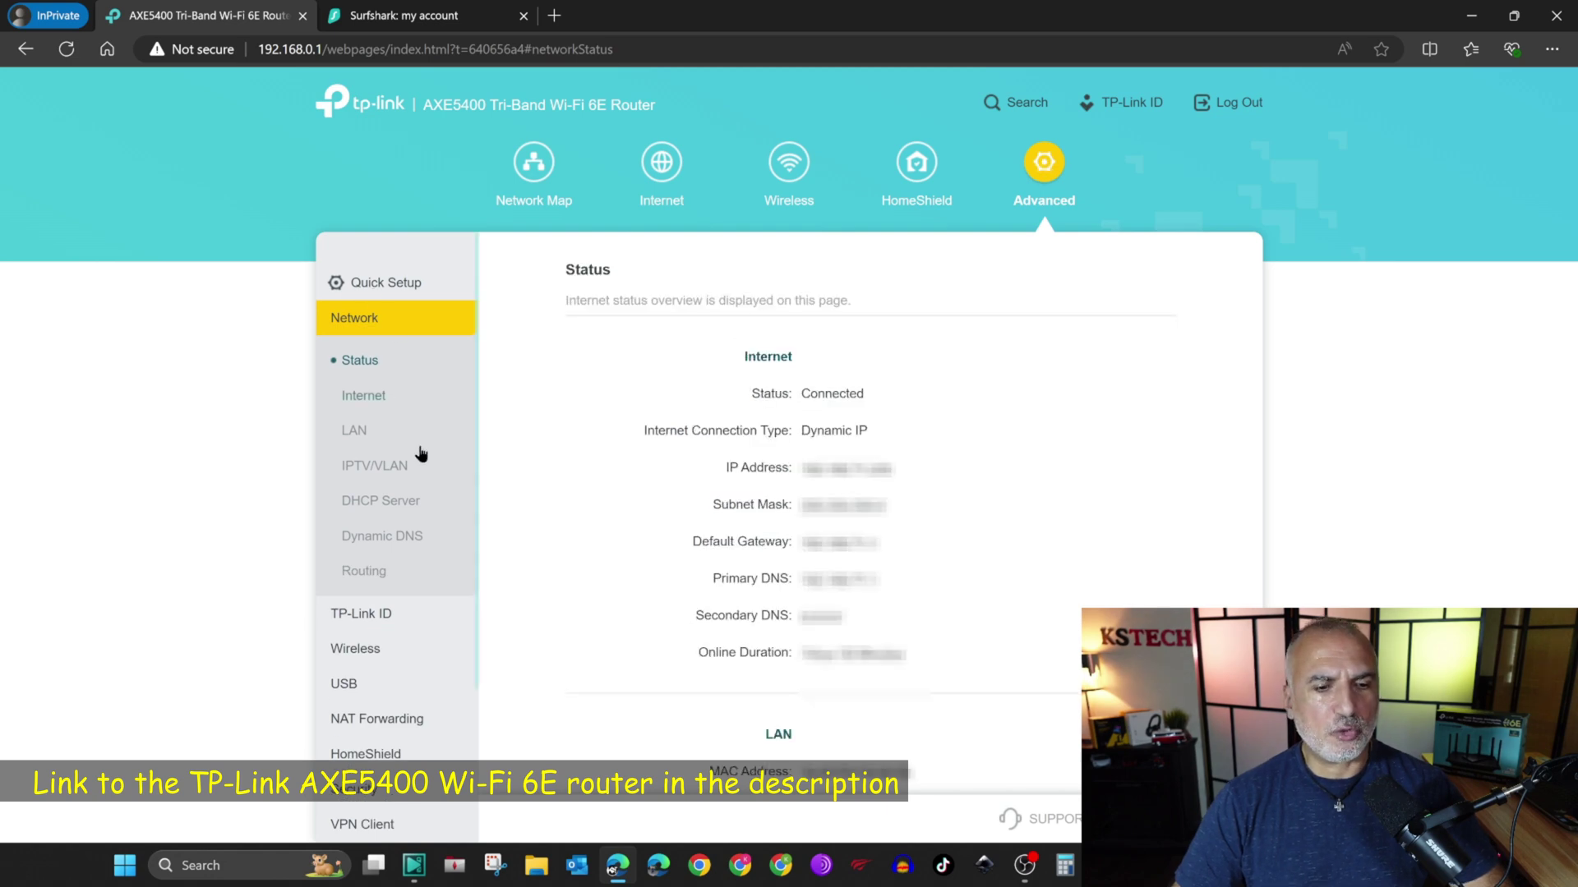
{"action": "scroll", "coordinate": [402, 458], "scroll_direction": "down", "scroll_amount": 3}
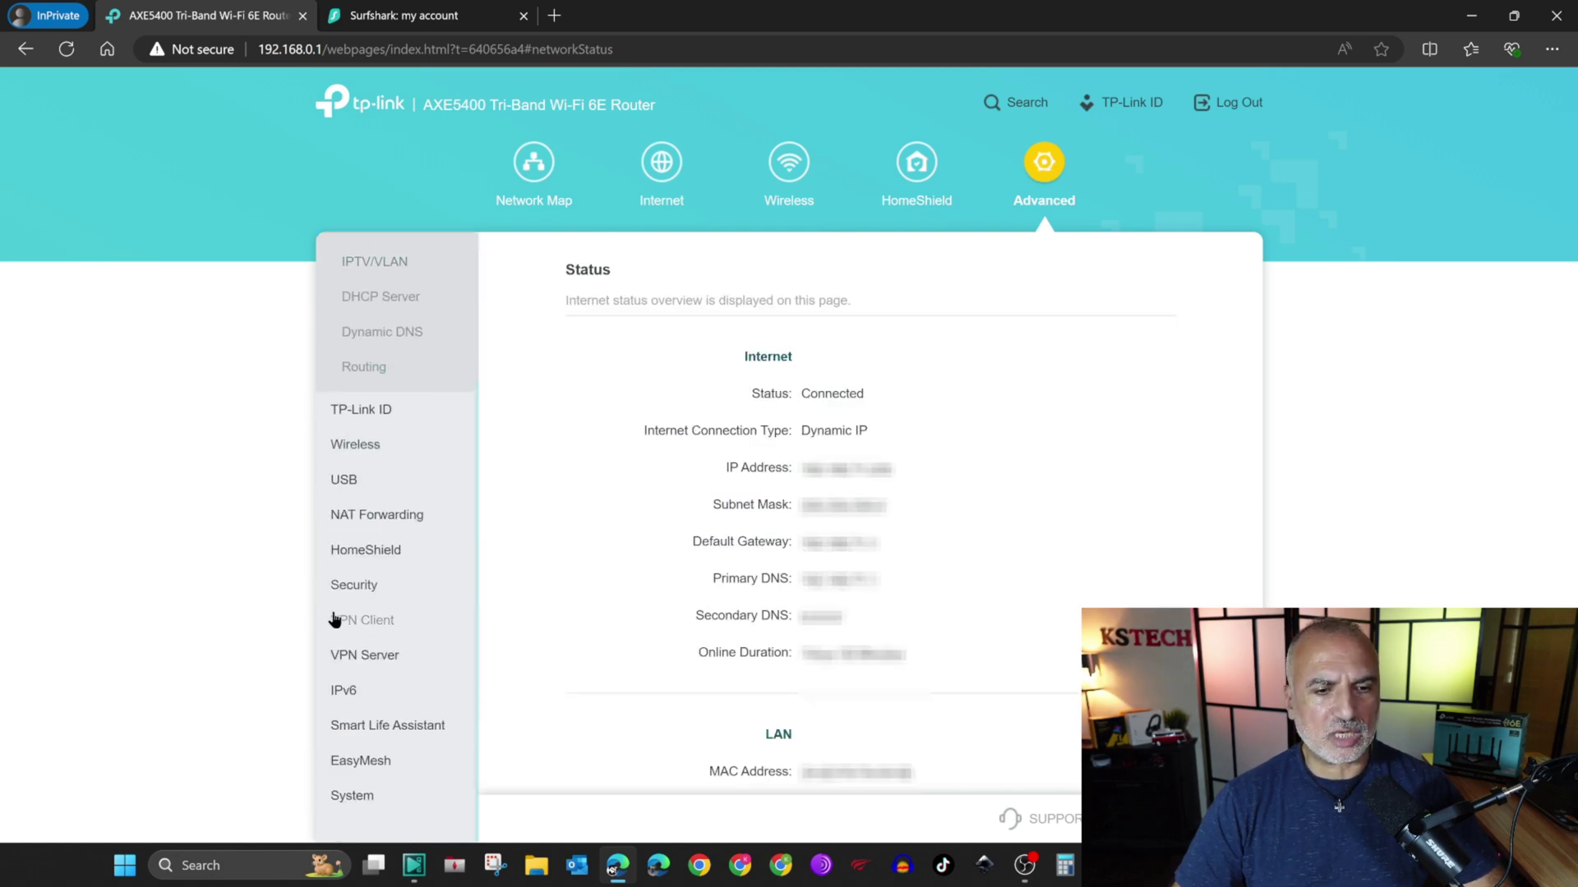
{"action": "left_click", "coordinate": [367, 627]}
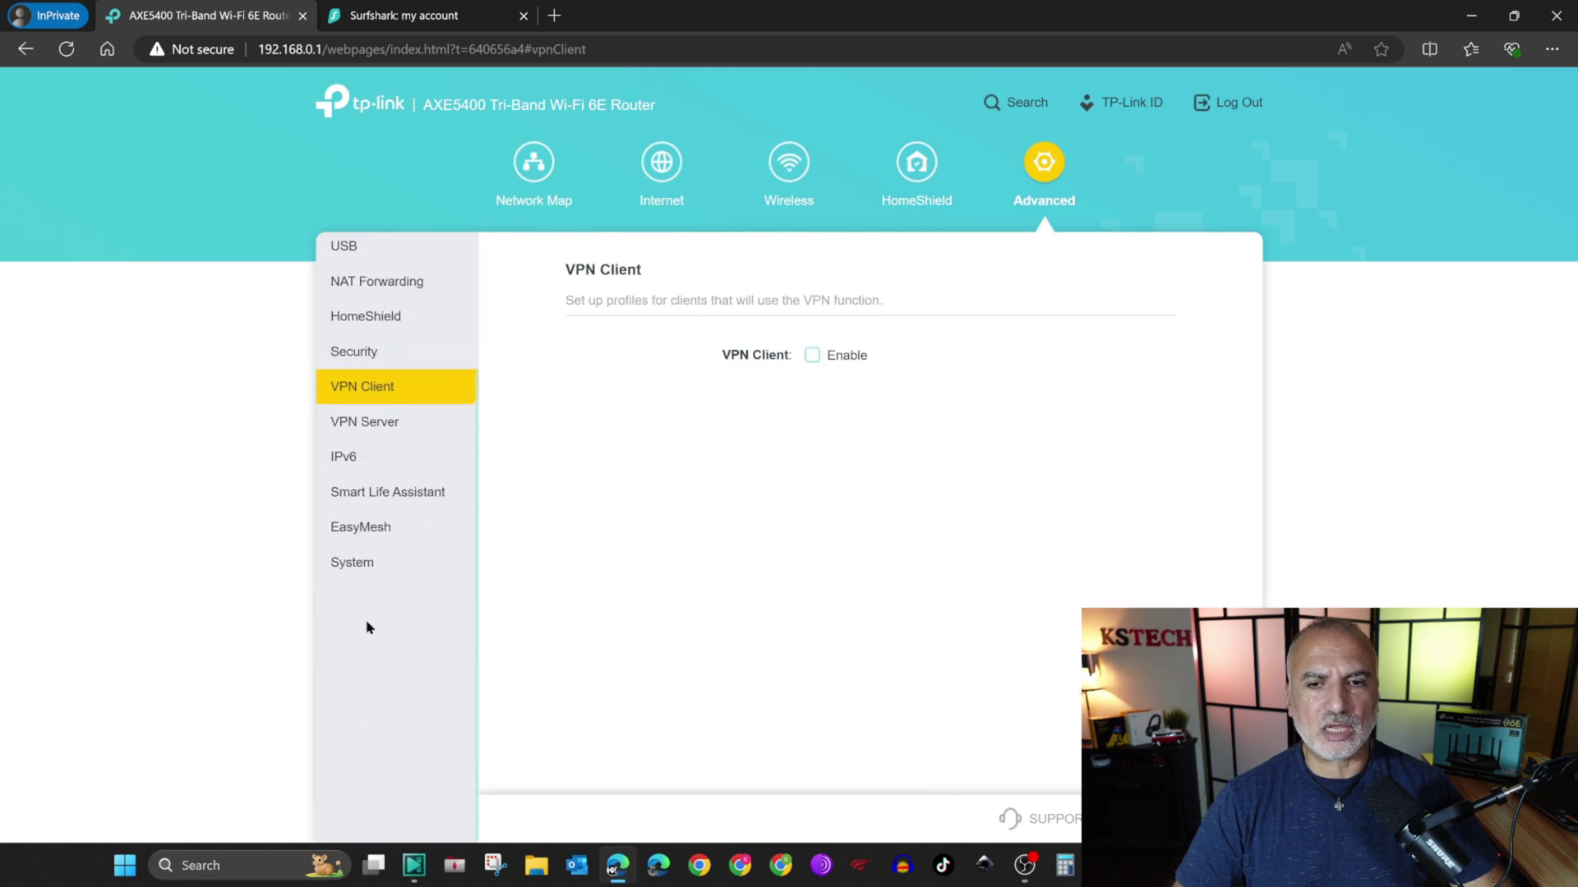
{"action": "left_click", "coordinate": [811, 356]}
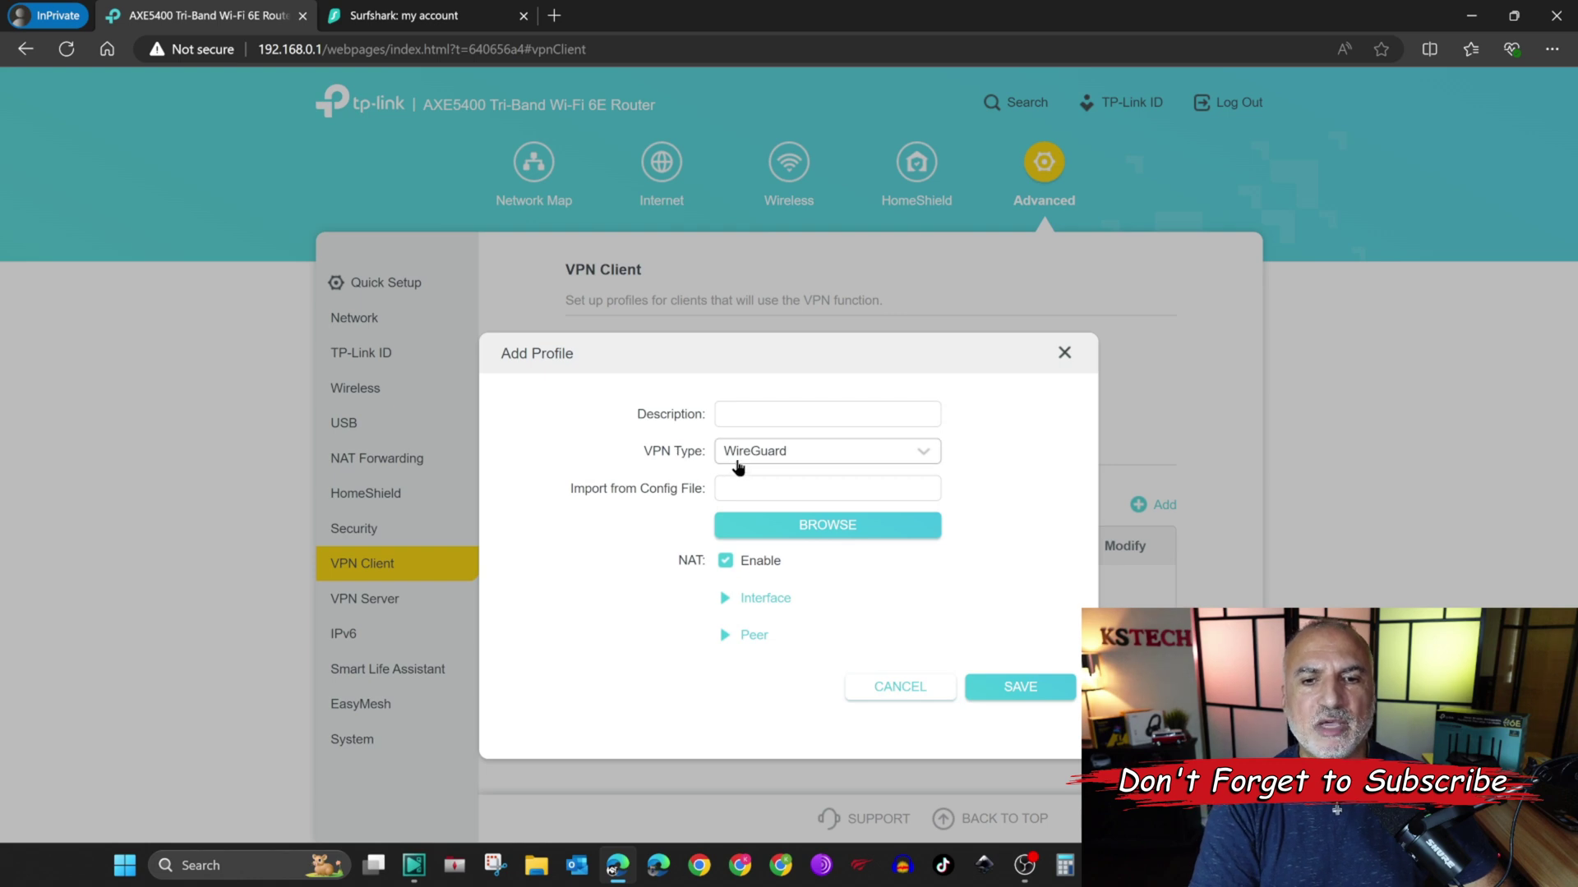
Give the new VPN profile the description France-Paris, keeping WireGuard as its VPN type.
{"action": "left_click", "coordinate": [807, 461]}
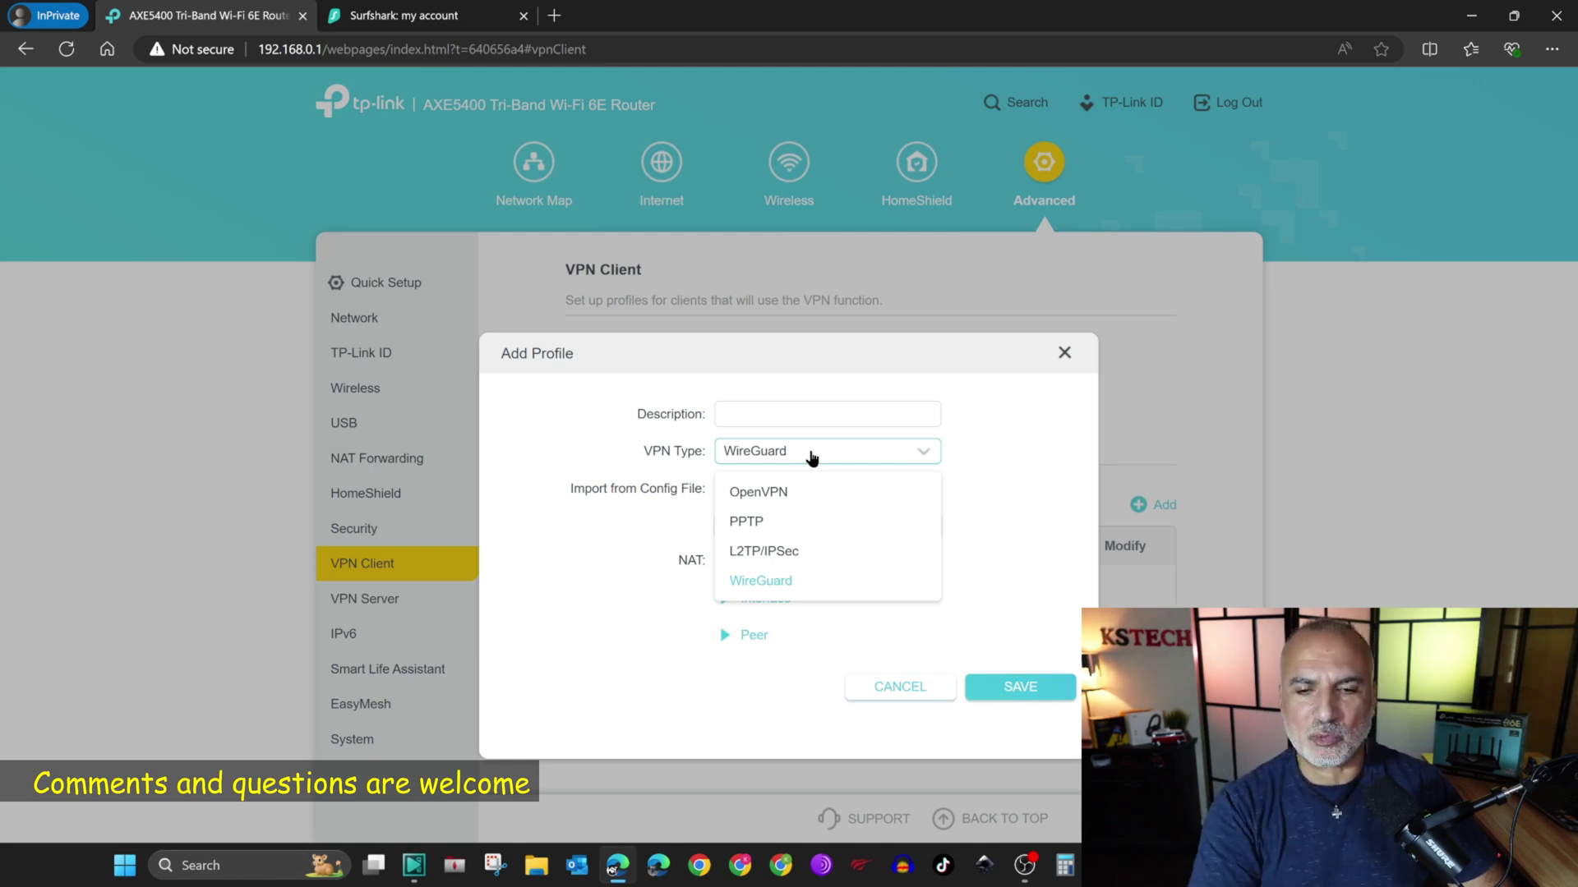
{"action": "left_click", "coordinate": [812, 458]}
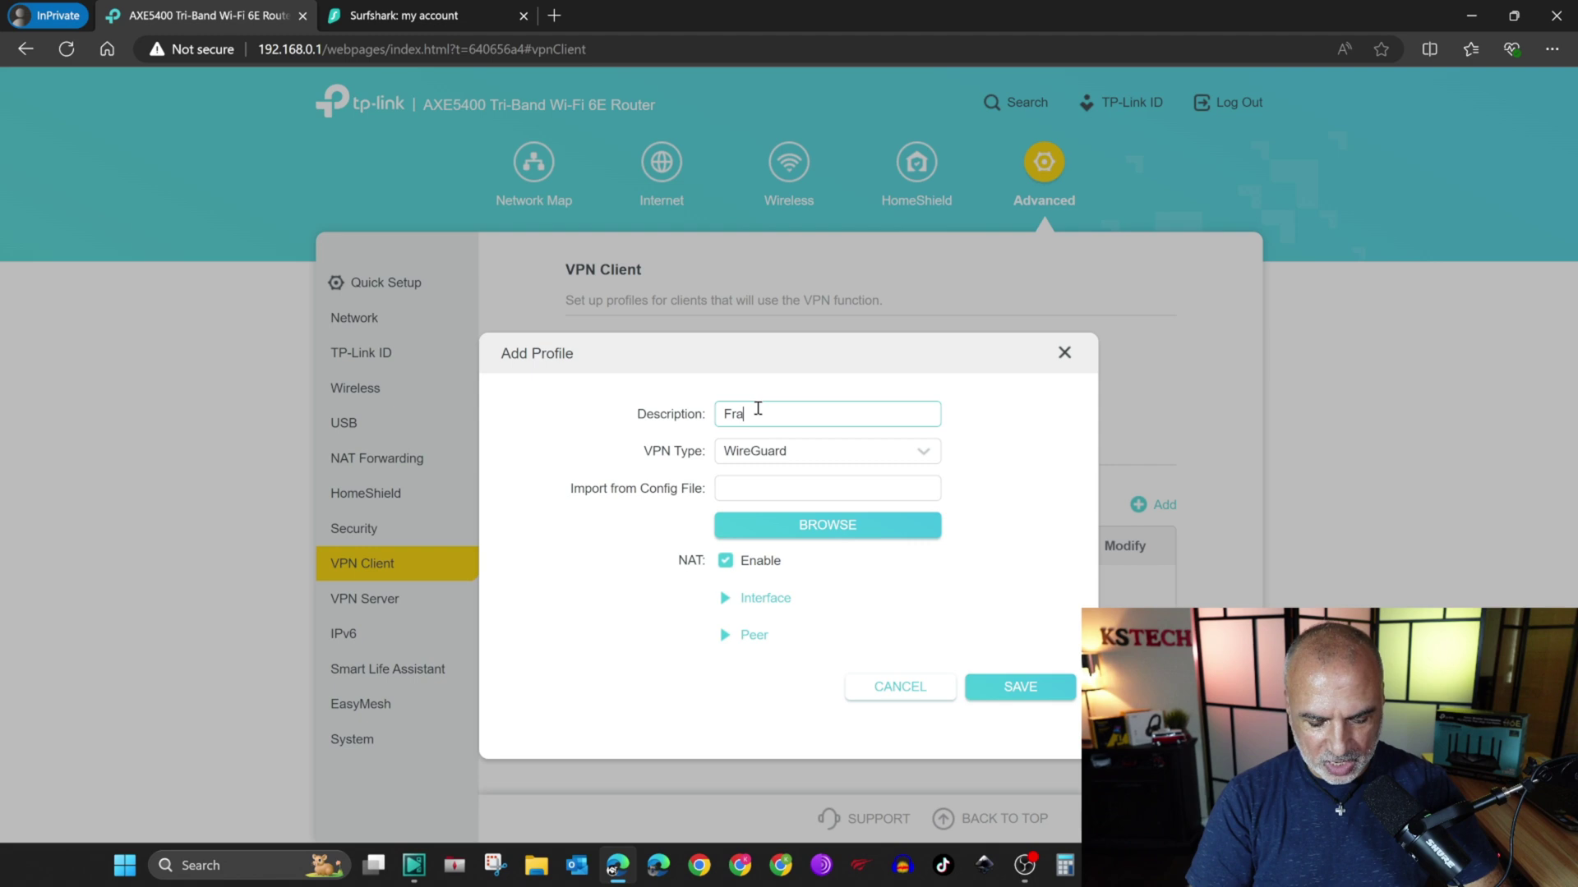
{"action": "type", "text": "e-Paris"}
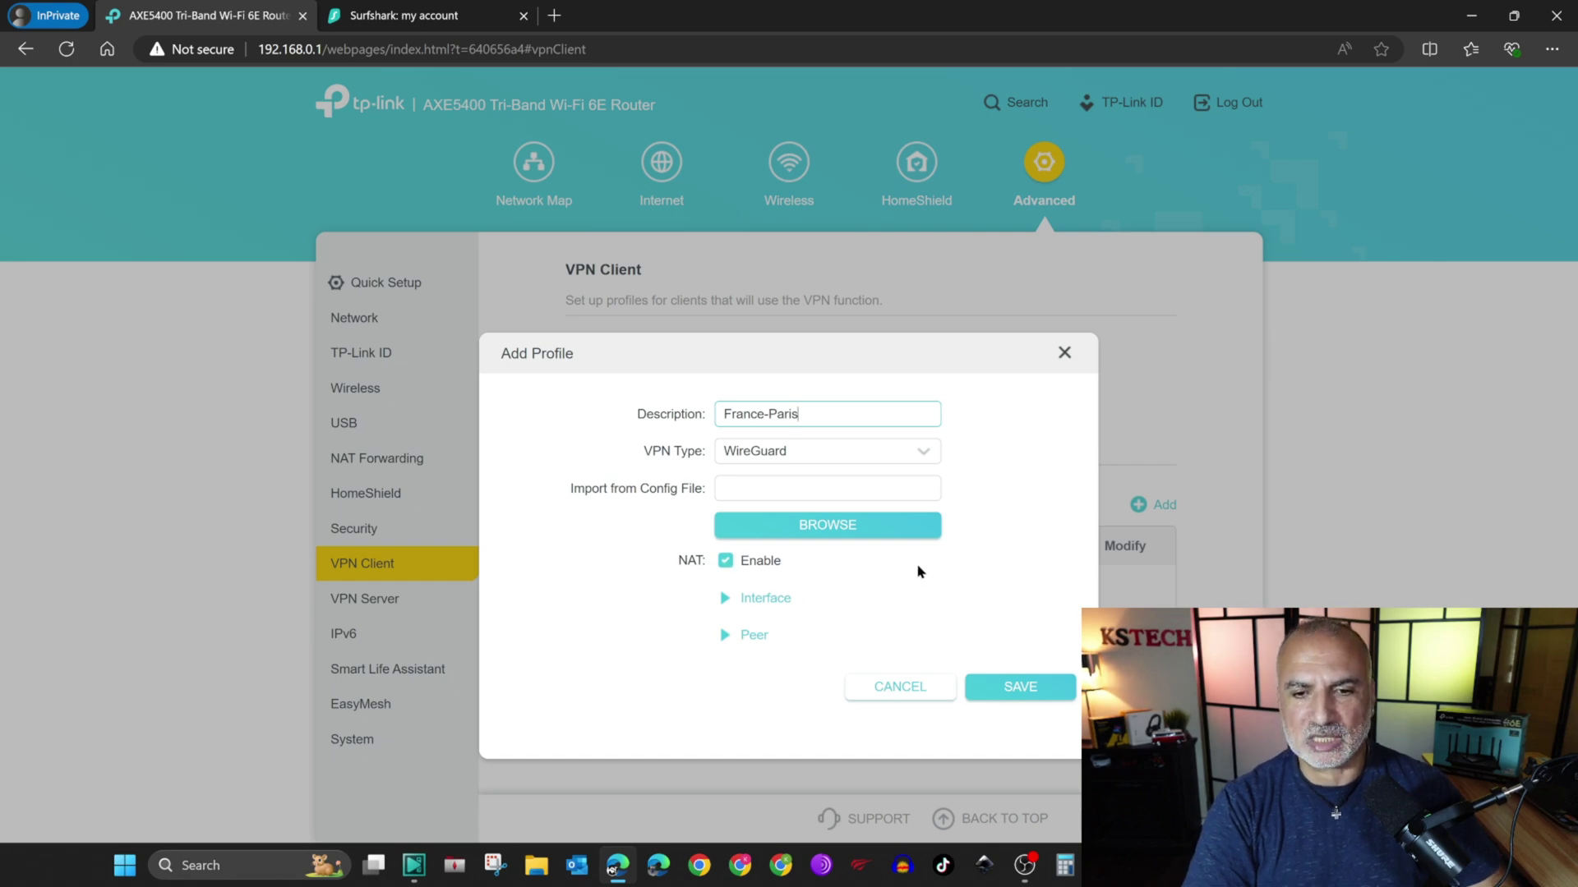
Import the configuration file fr-par.conf from Downloads into the France-Paris profile.
{"action": "left_click", "coordinate": [828, 526]}
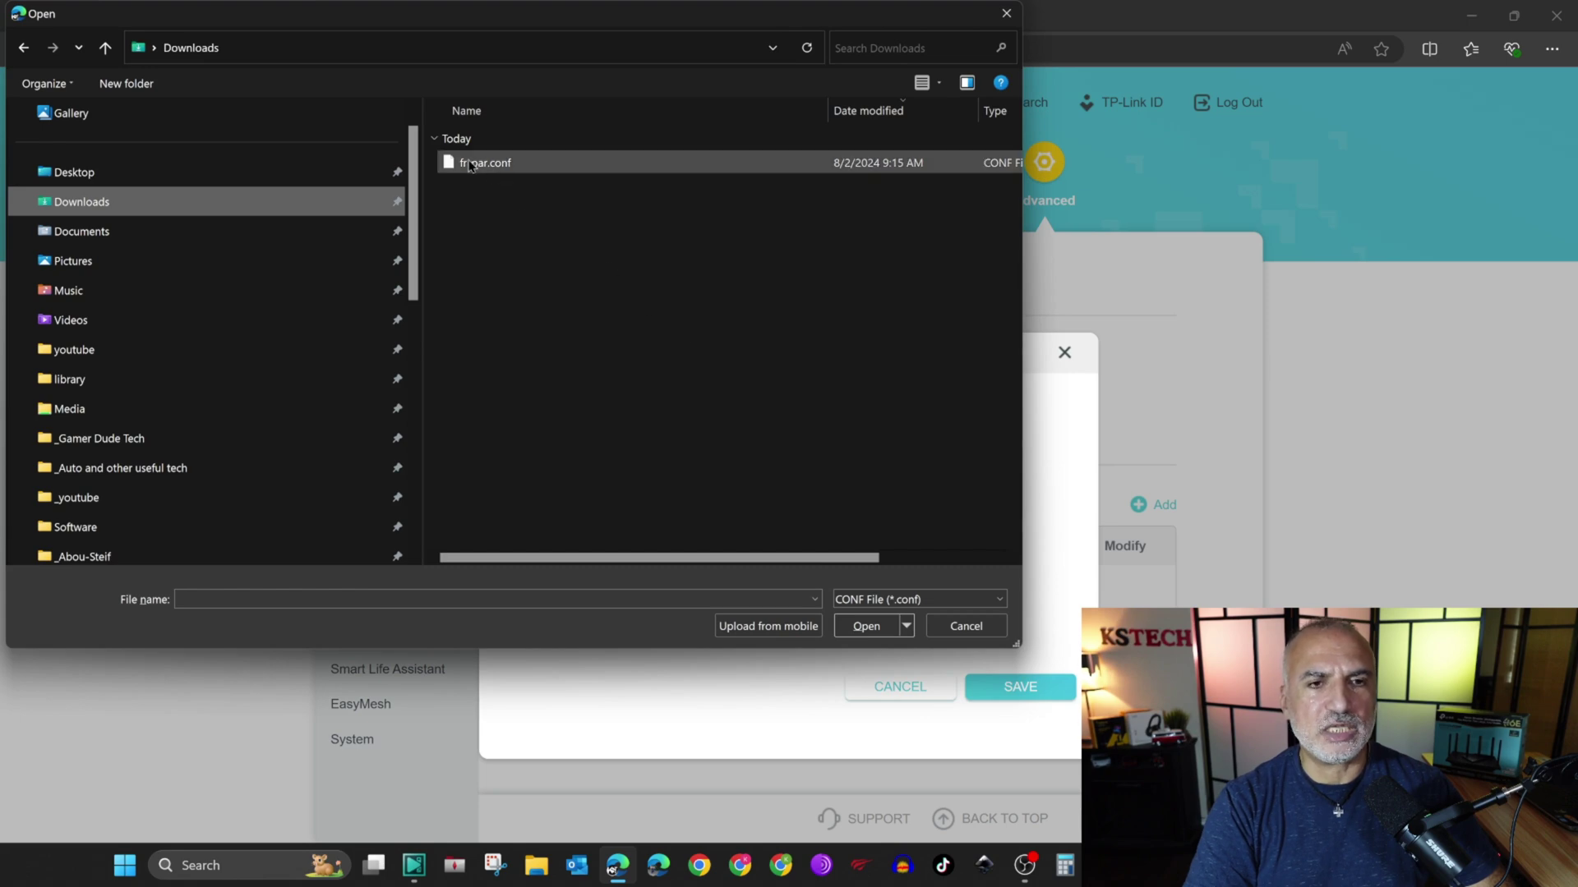
{"action": "left_click", "coordinate": [476, 165]}
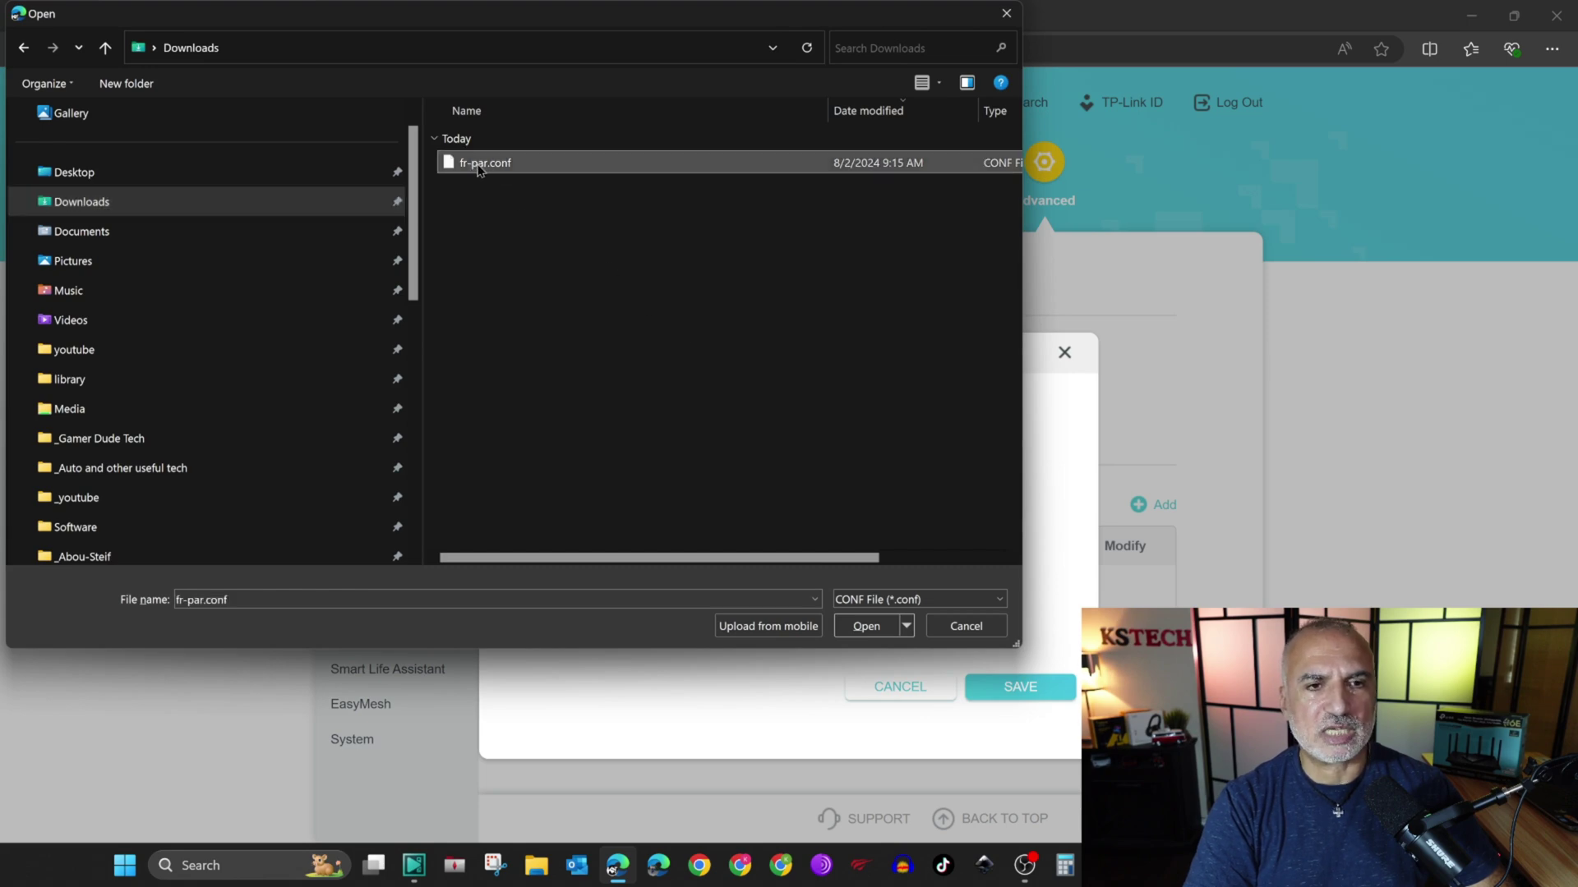
{"action": "left_click", "coordinate": [867, 626]}
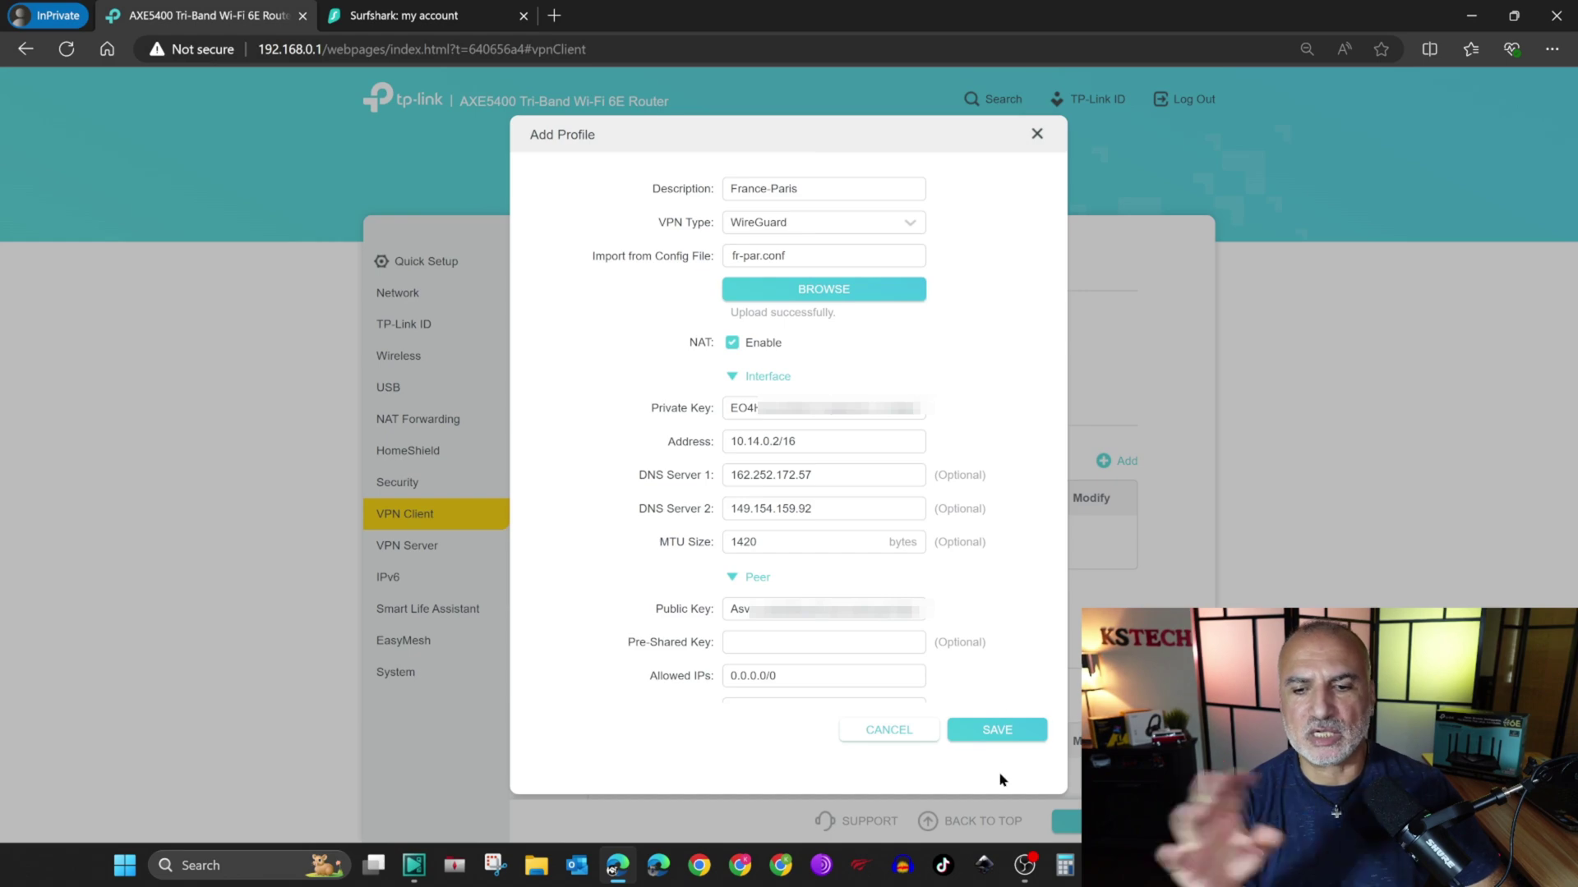
Save the France-Paris profile and disable its server in the server list.
{"action": "left_click", "coordinate": [992, 732]}
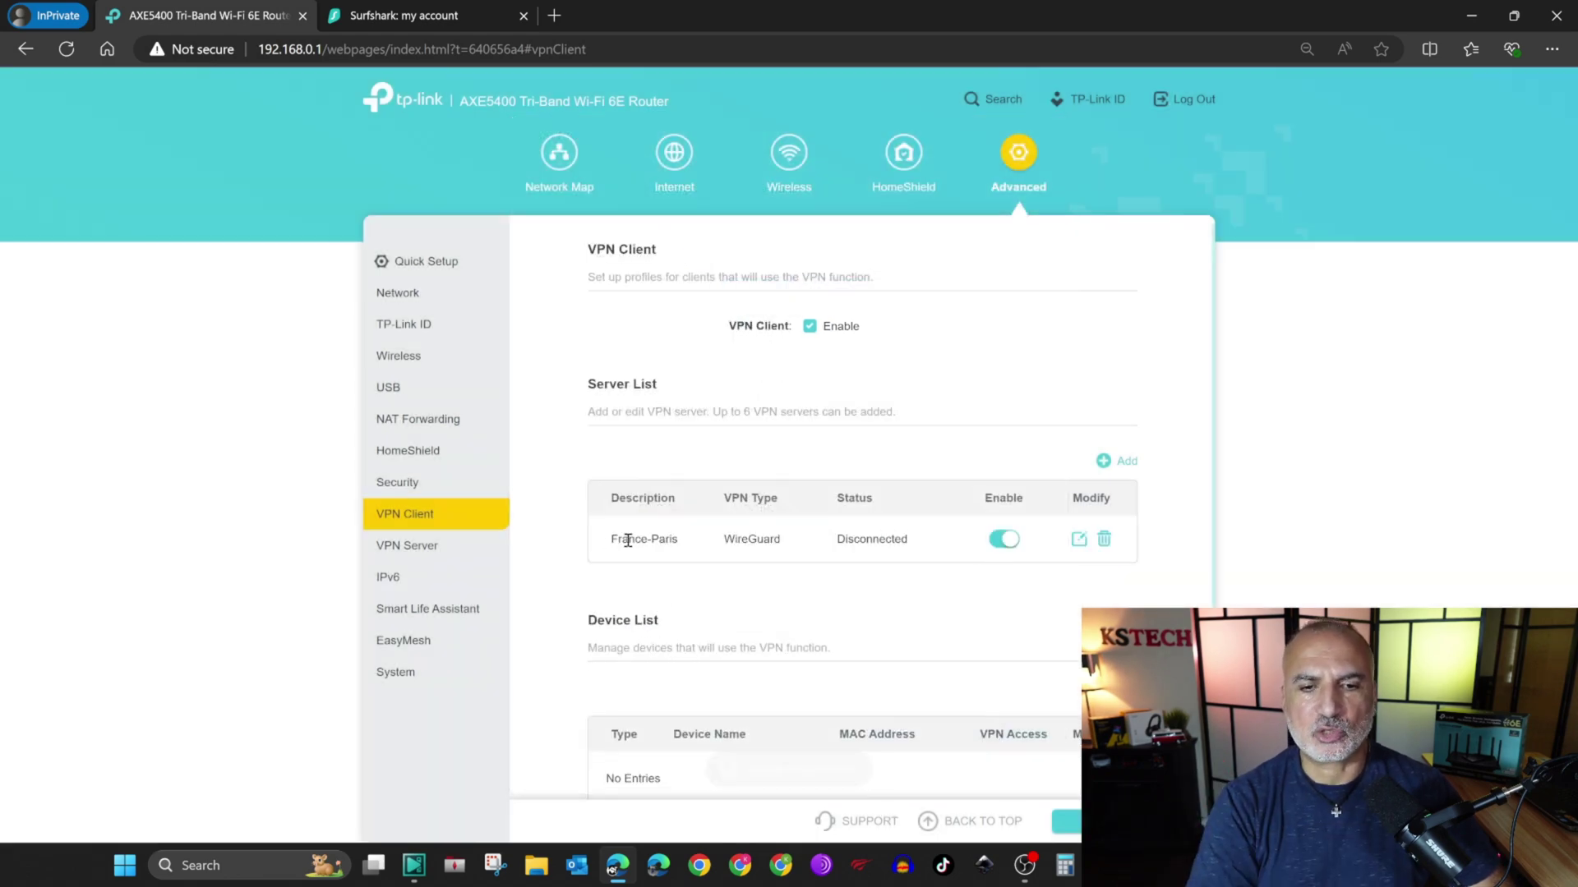
{"action": "left_click", "coordinate": [1017, 544]}
{"action": "left_click", "coordinate": [996, 492]}
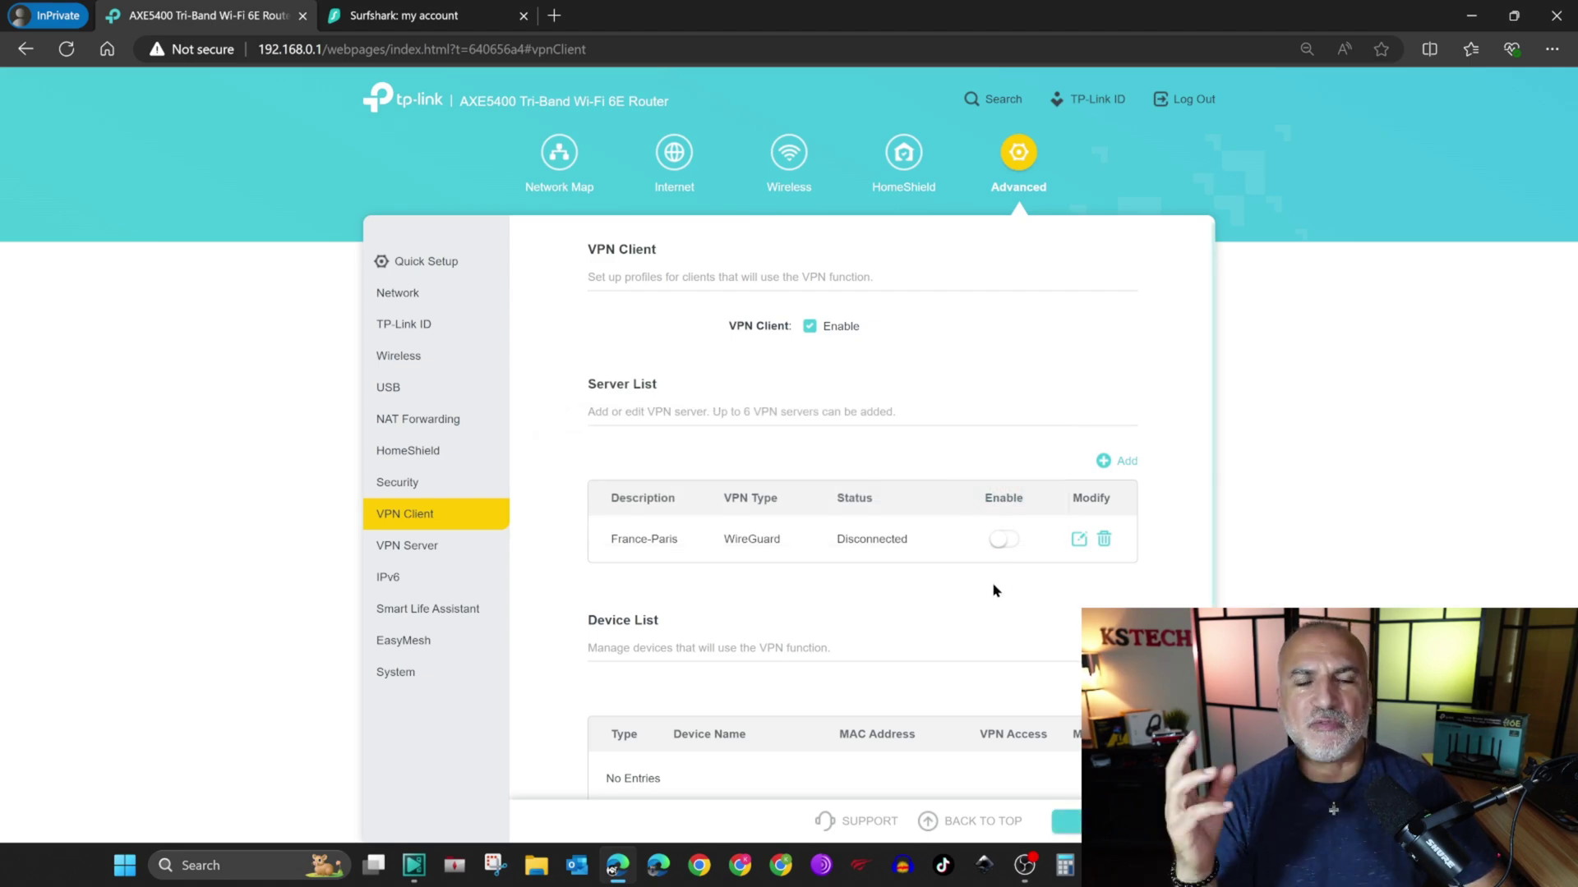
{"action": "left_click_drag", "start_coordinate": [718, 411], "coordinate": [926, 433]}
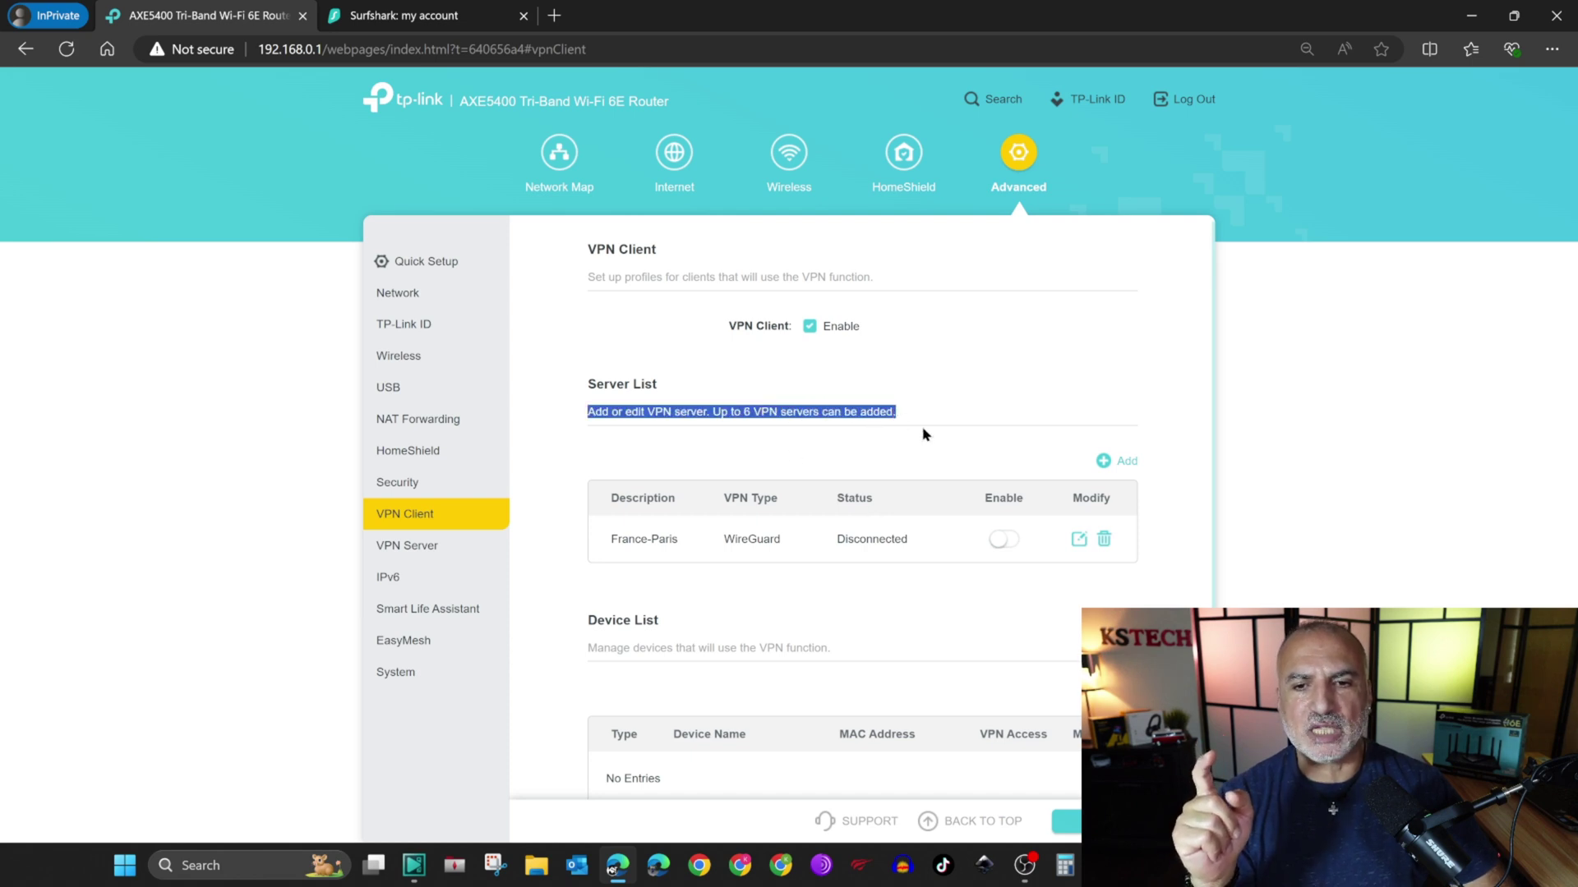
{"action": "left_click", "coordinate": [959, 591]}
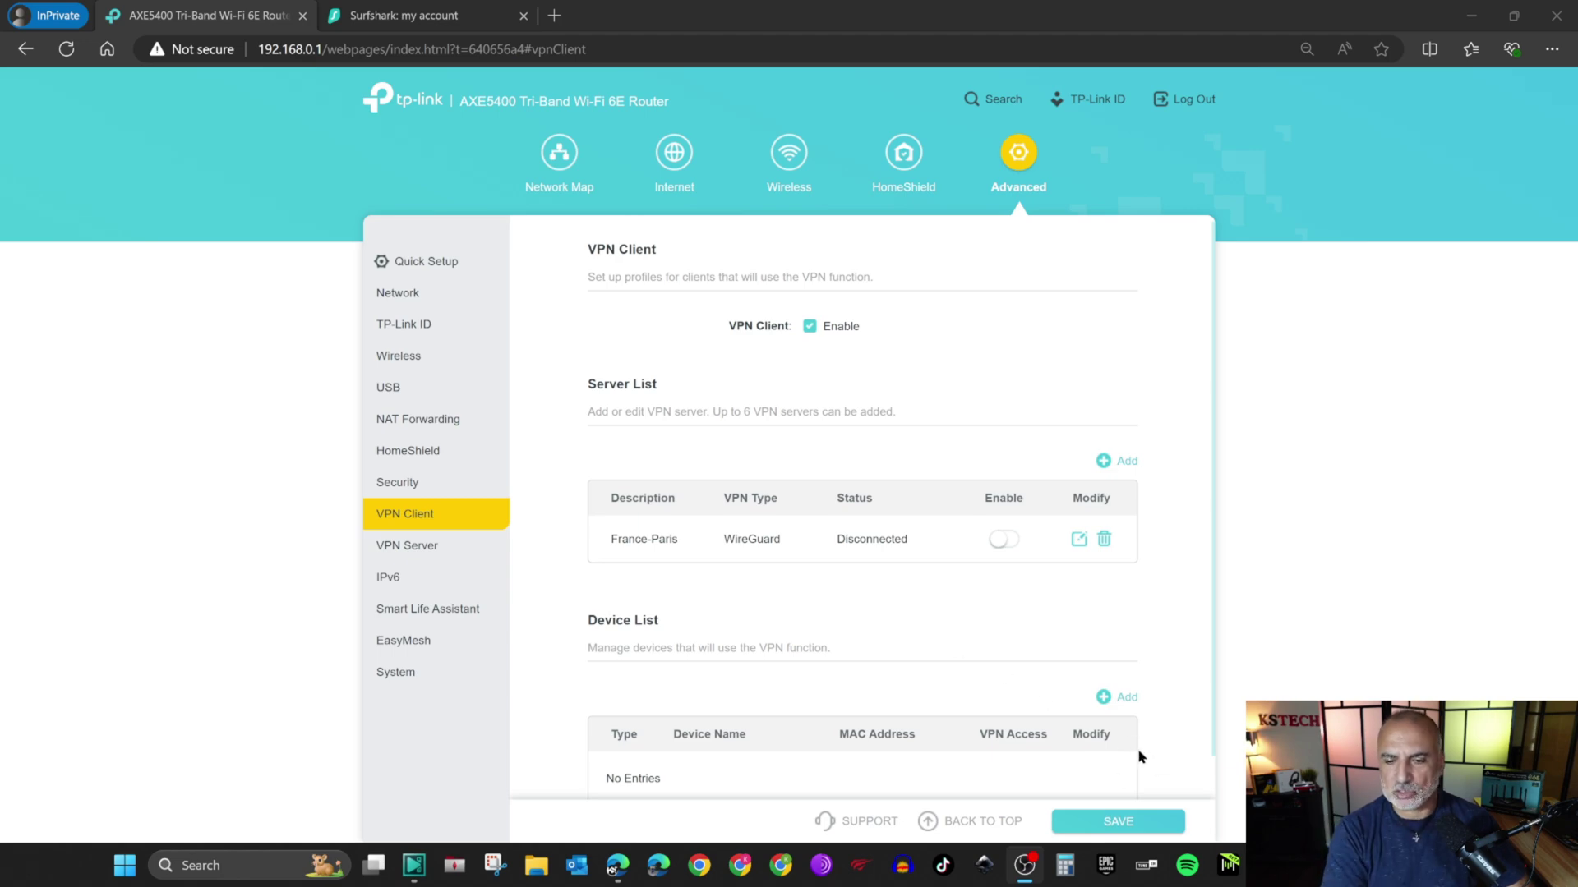
Add the online devices My-Laptop and MYPC to the list of devices that use the VPN.
{"action": "left_click", "coordinate": [1103, 697]}
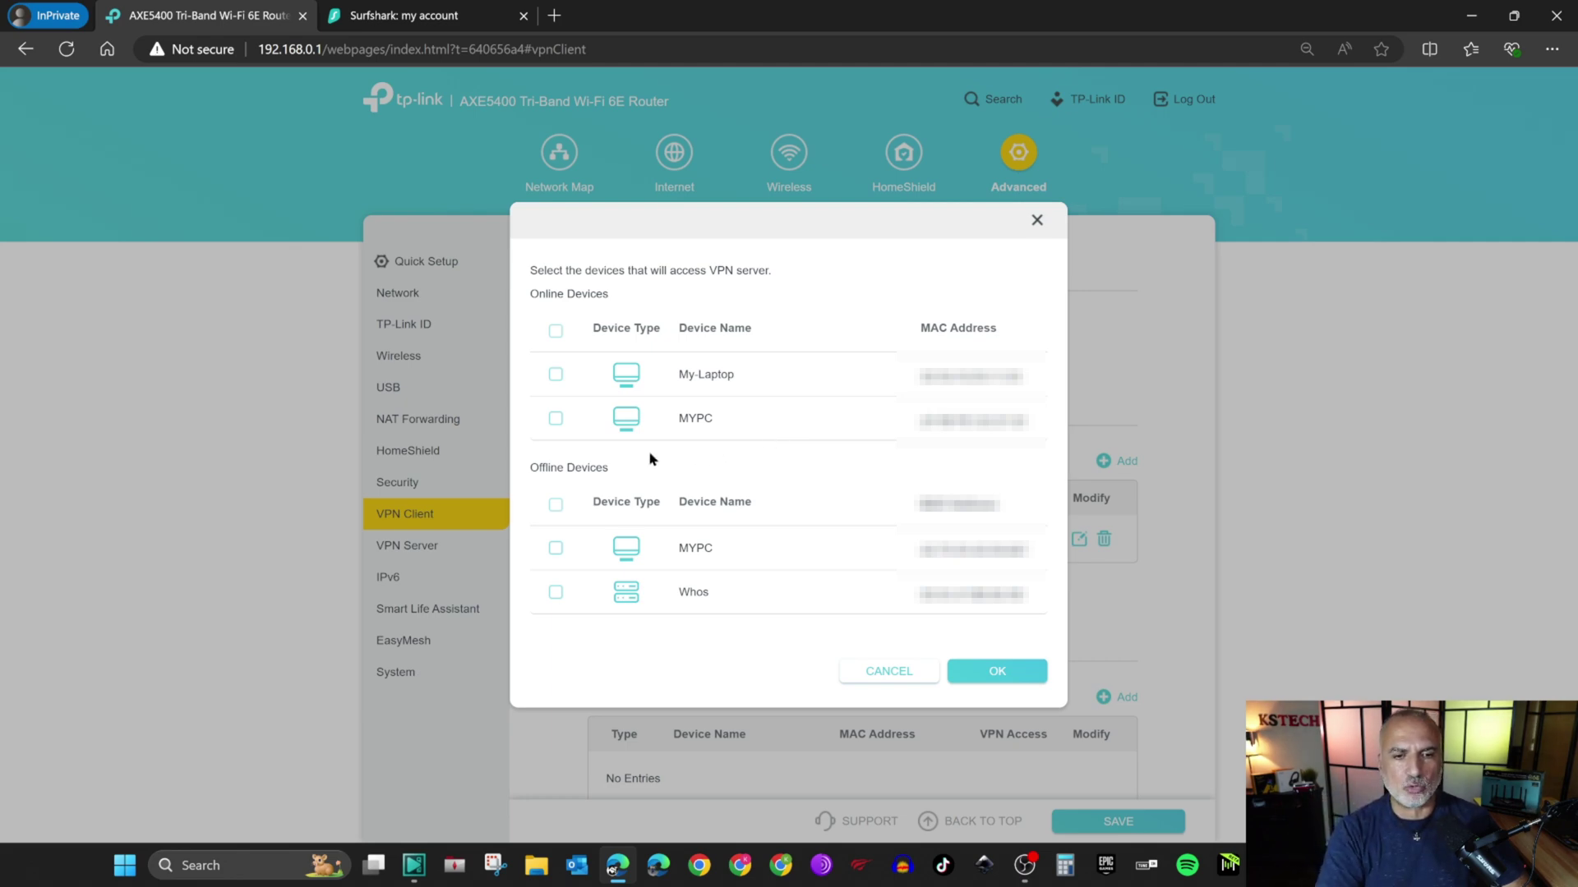
{"action": "left_click", "coordinate": [556, 419]}
{"action": "left_click", "coordinate": [556, 375]}
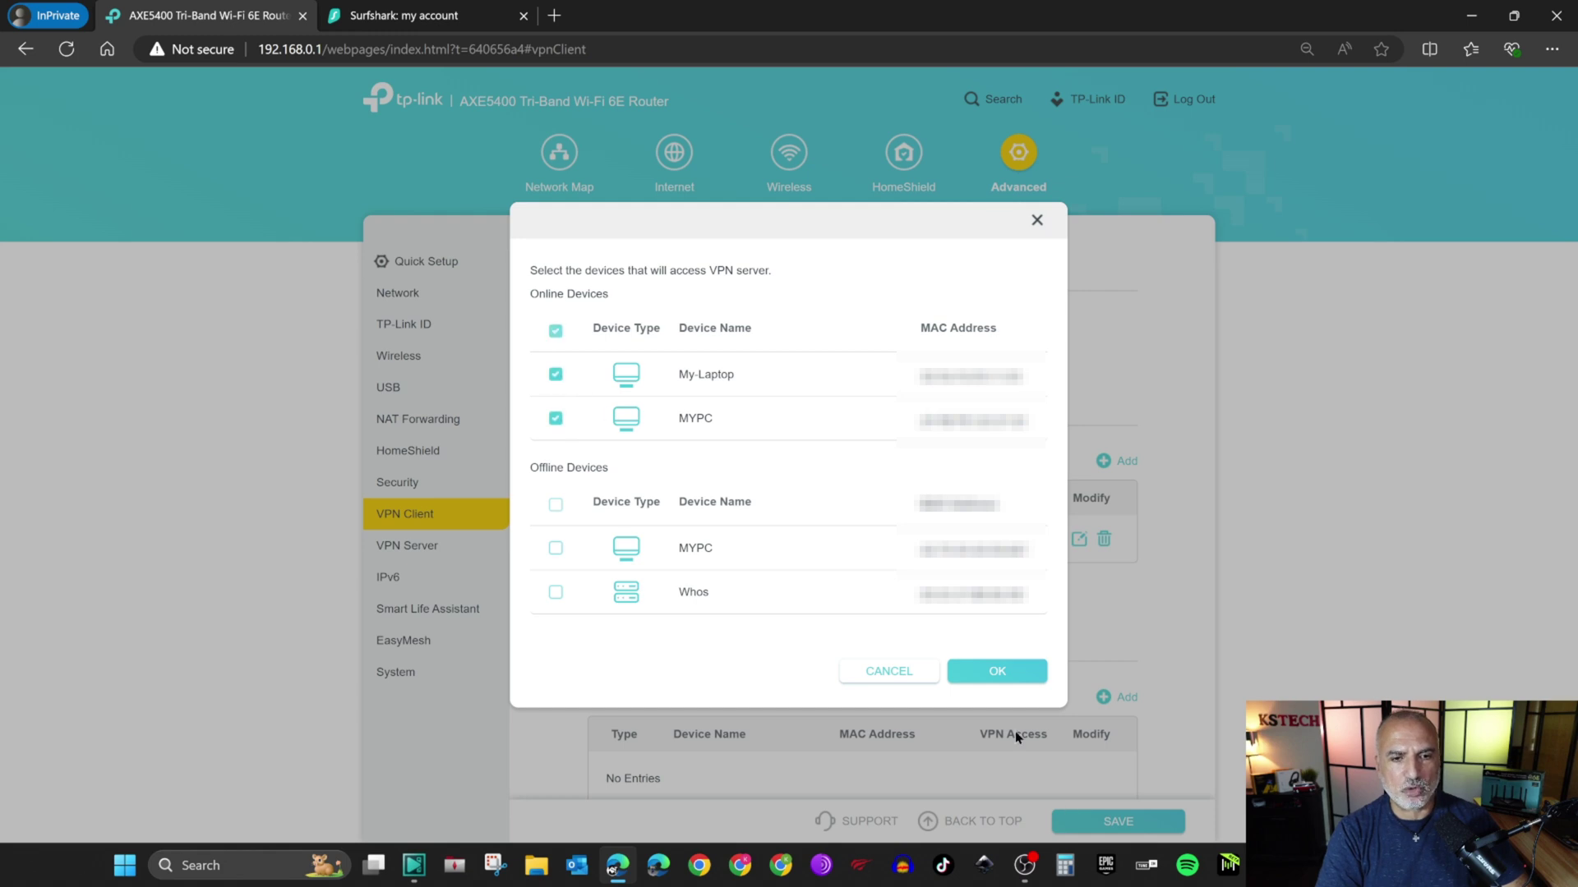
{"action": "left_click", "coordinate": [989, 676]}
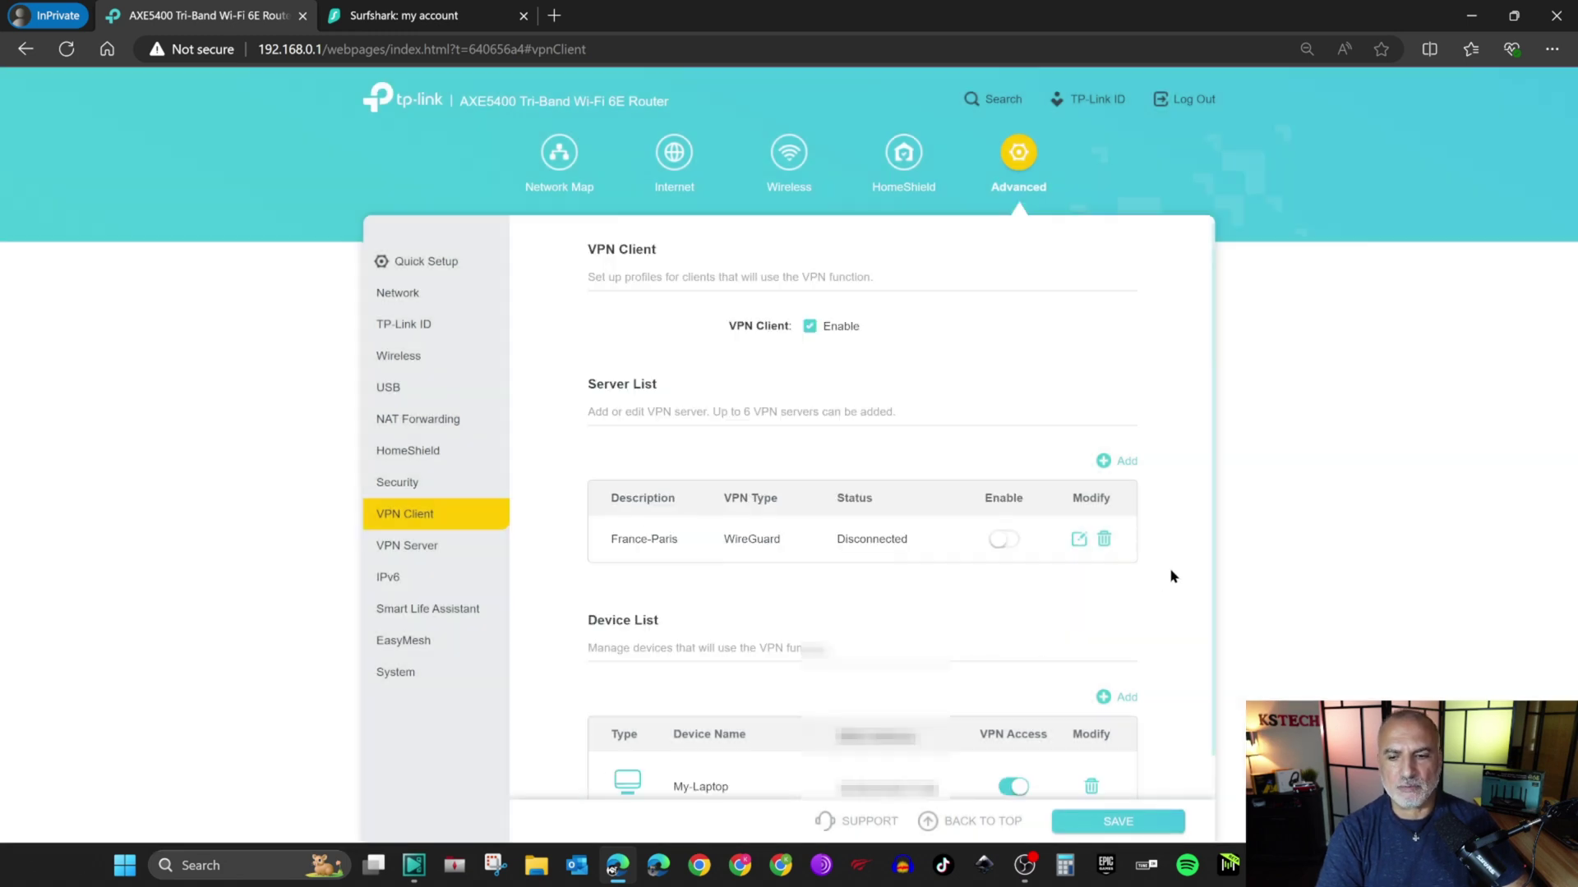
{"action": "scroll", "coordinate": [1173, 577], "scroll_direction": "down", "scroll_amount": 2}
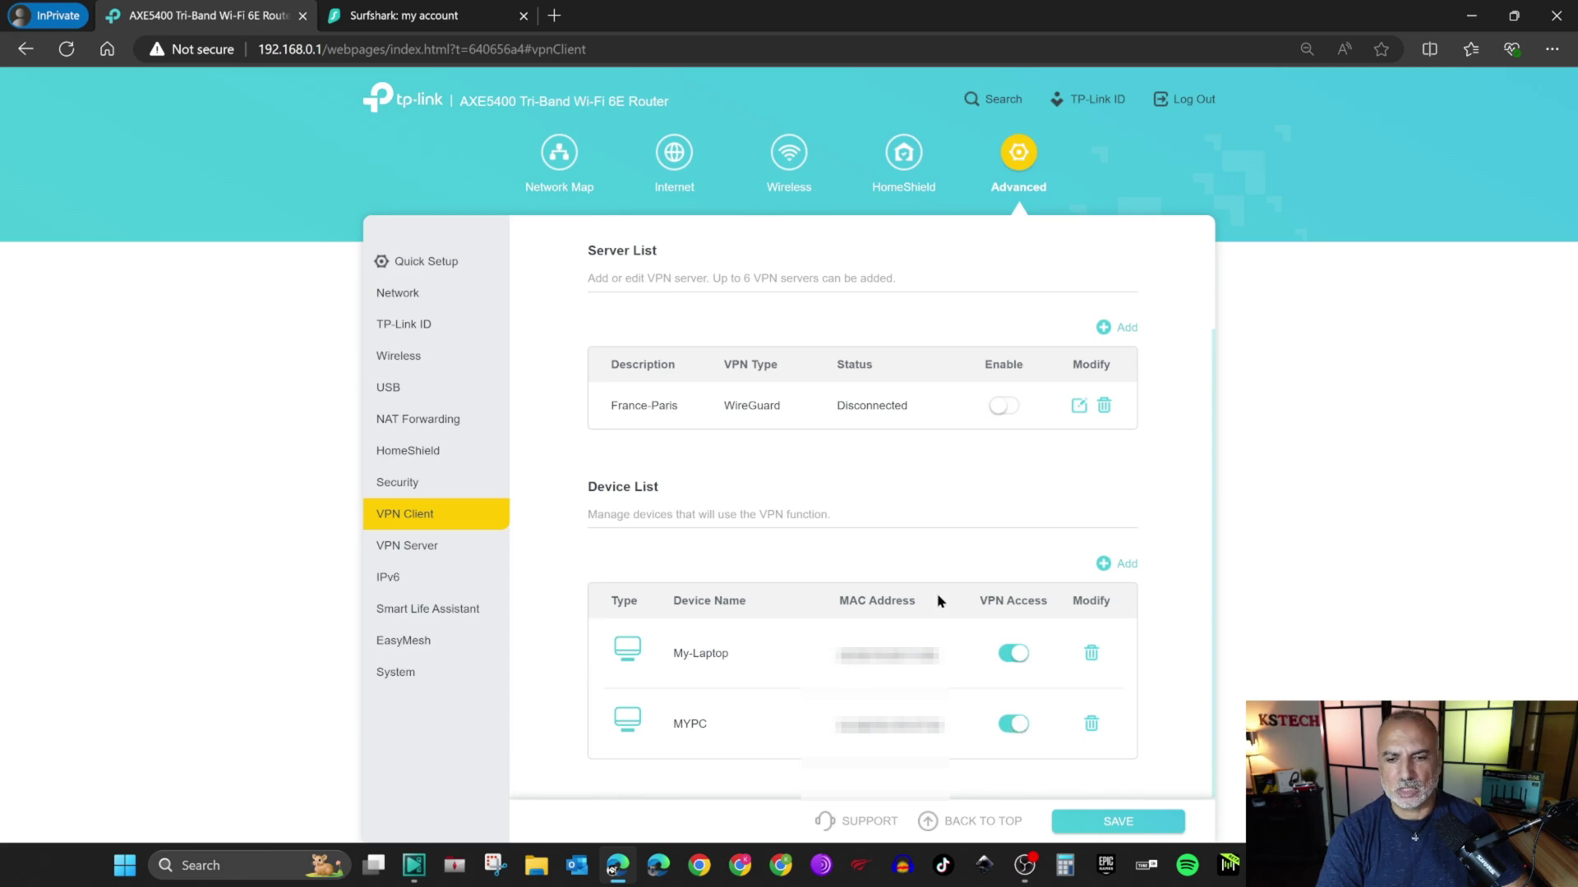
Save the VPN client settings and enable the France-Paris server.
{"action": "left_click", "coordinate": [1118, 822]}
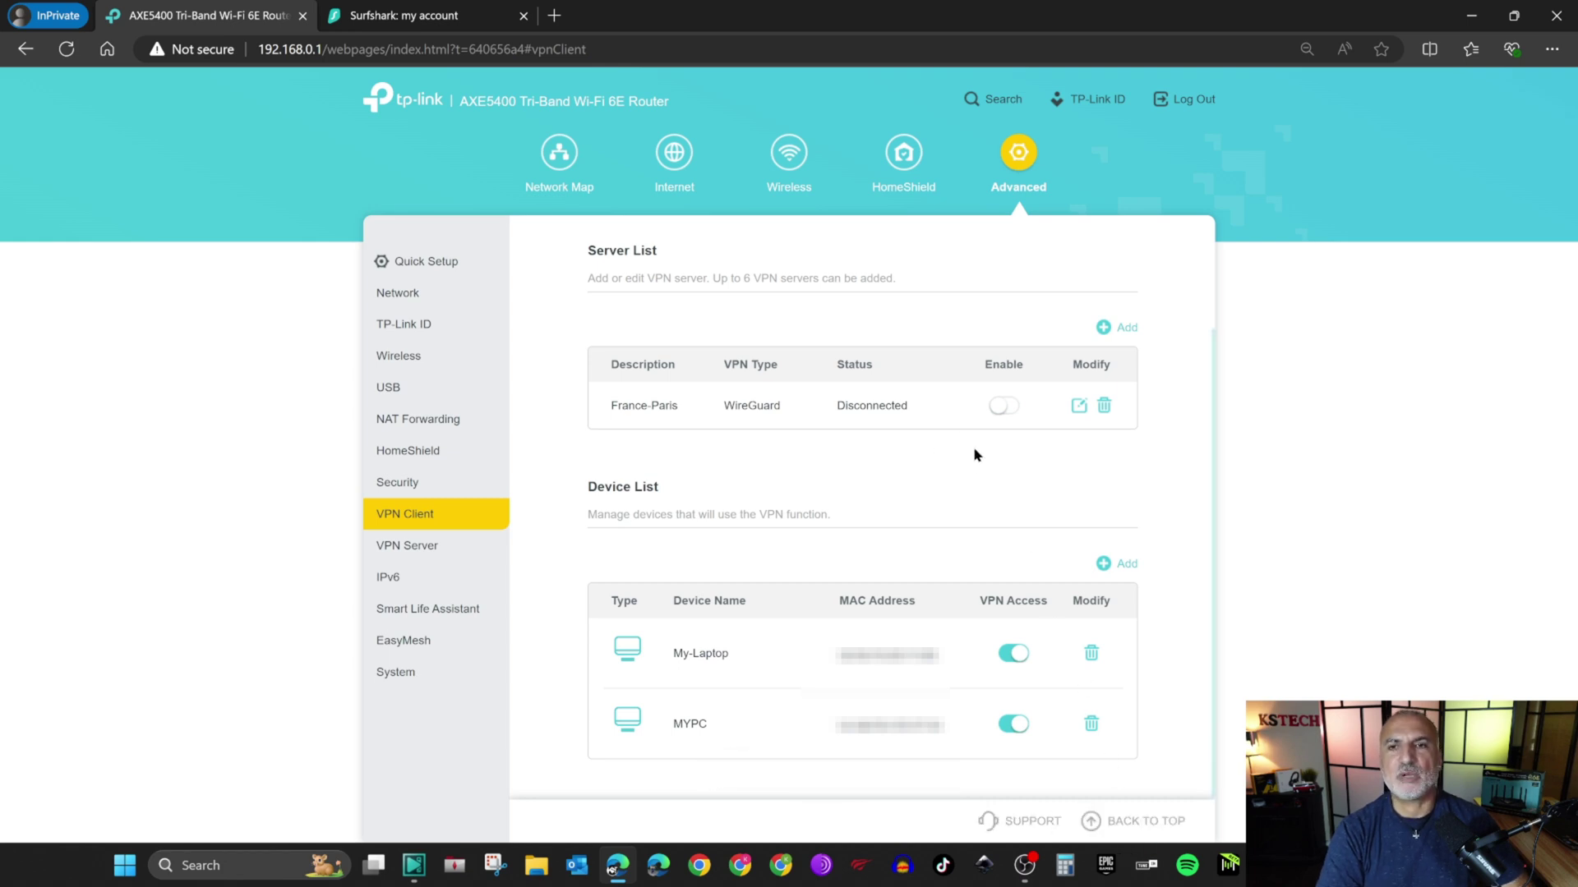
{"action": "left_click", "coordinate": [1001, 406]}
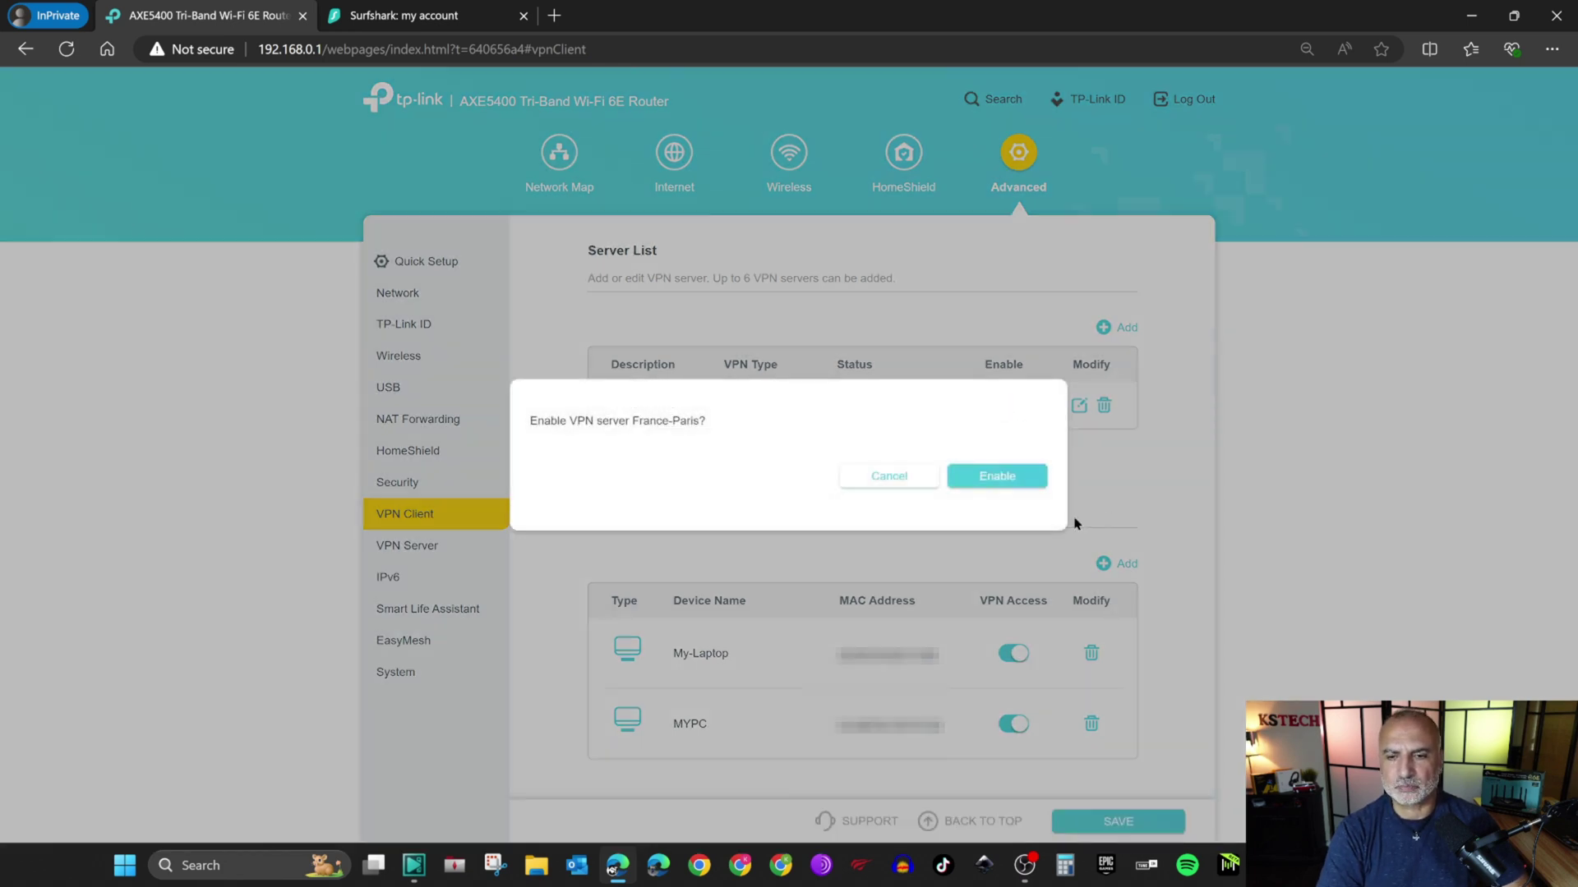
{"action": "left_click", "coordinate": [997, 478]}
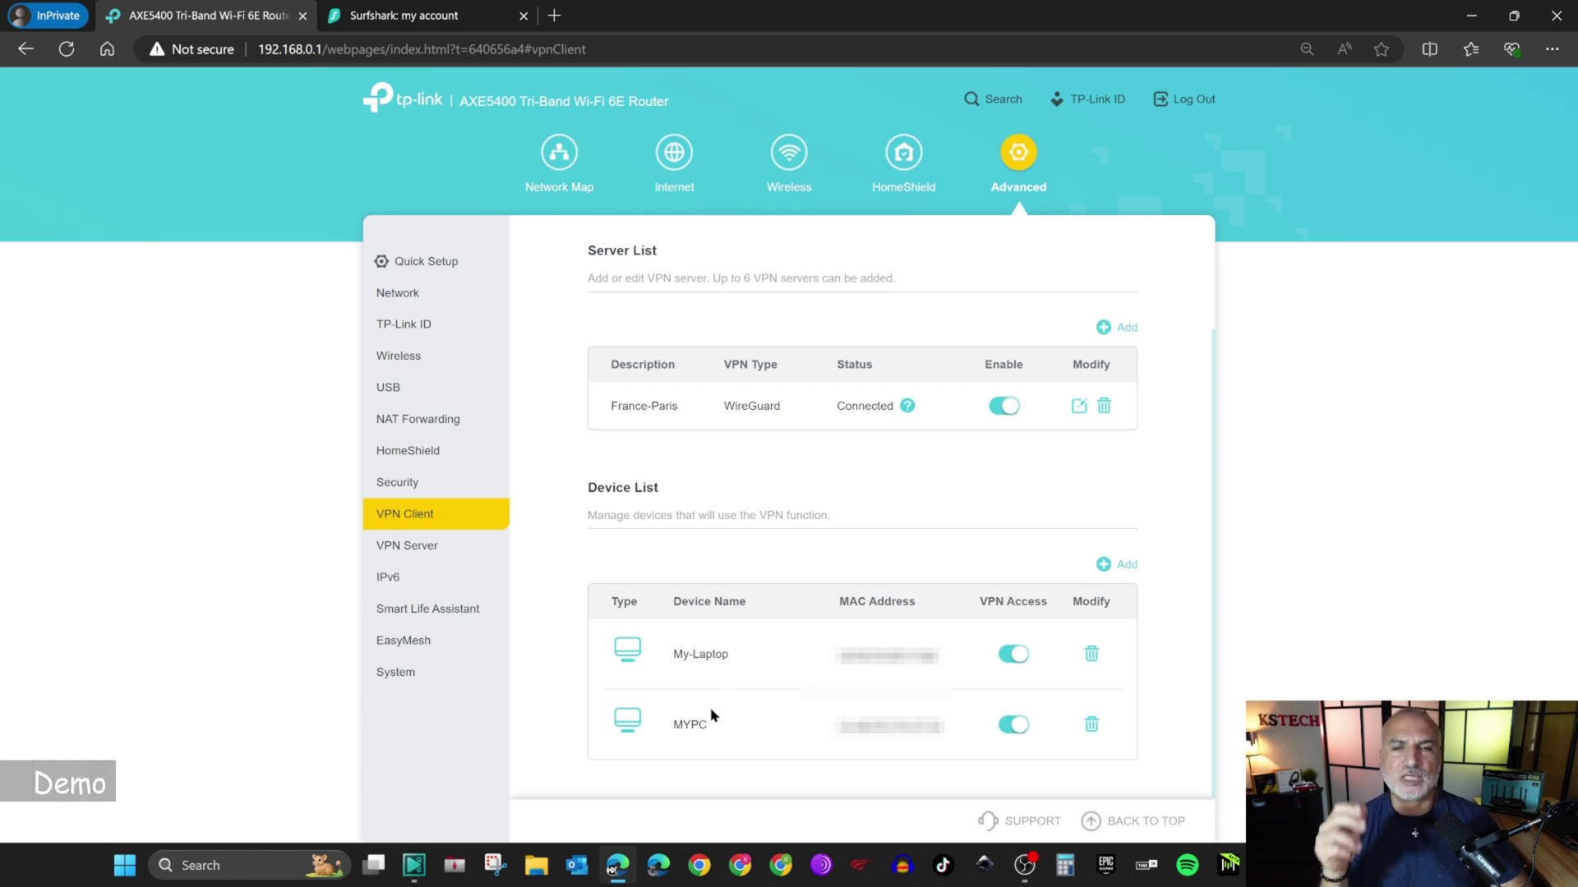
Open surfshark.com/what-is-my-ip in a new browser tab and check the IP address, provider and location.
{"action": "left_click", "coordinate": [555, 16]}
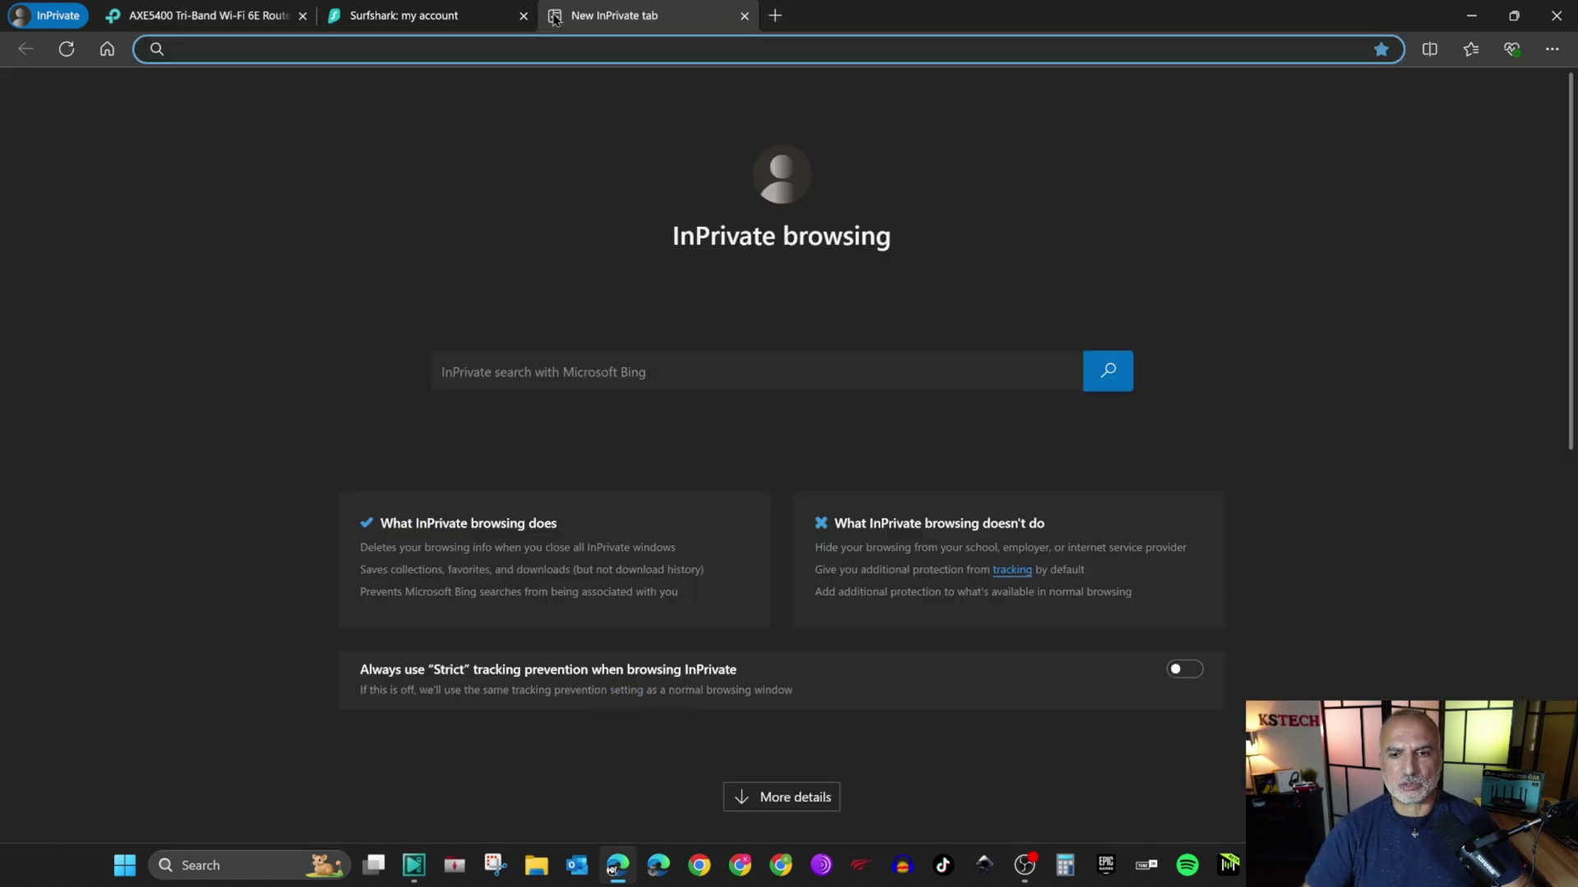
{"action": "type", "text": "su"}
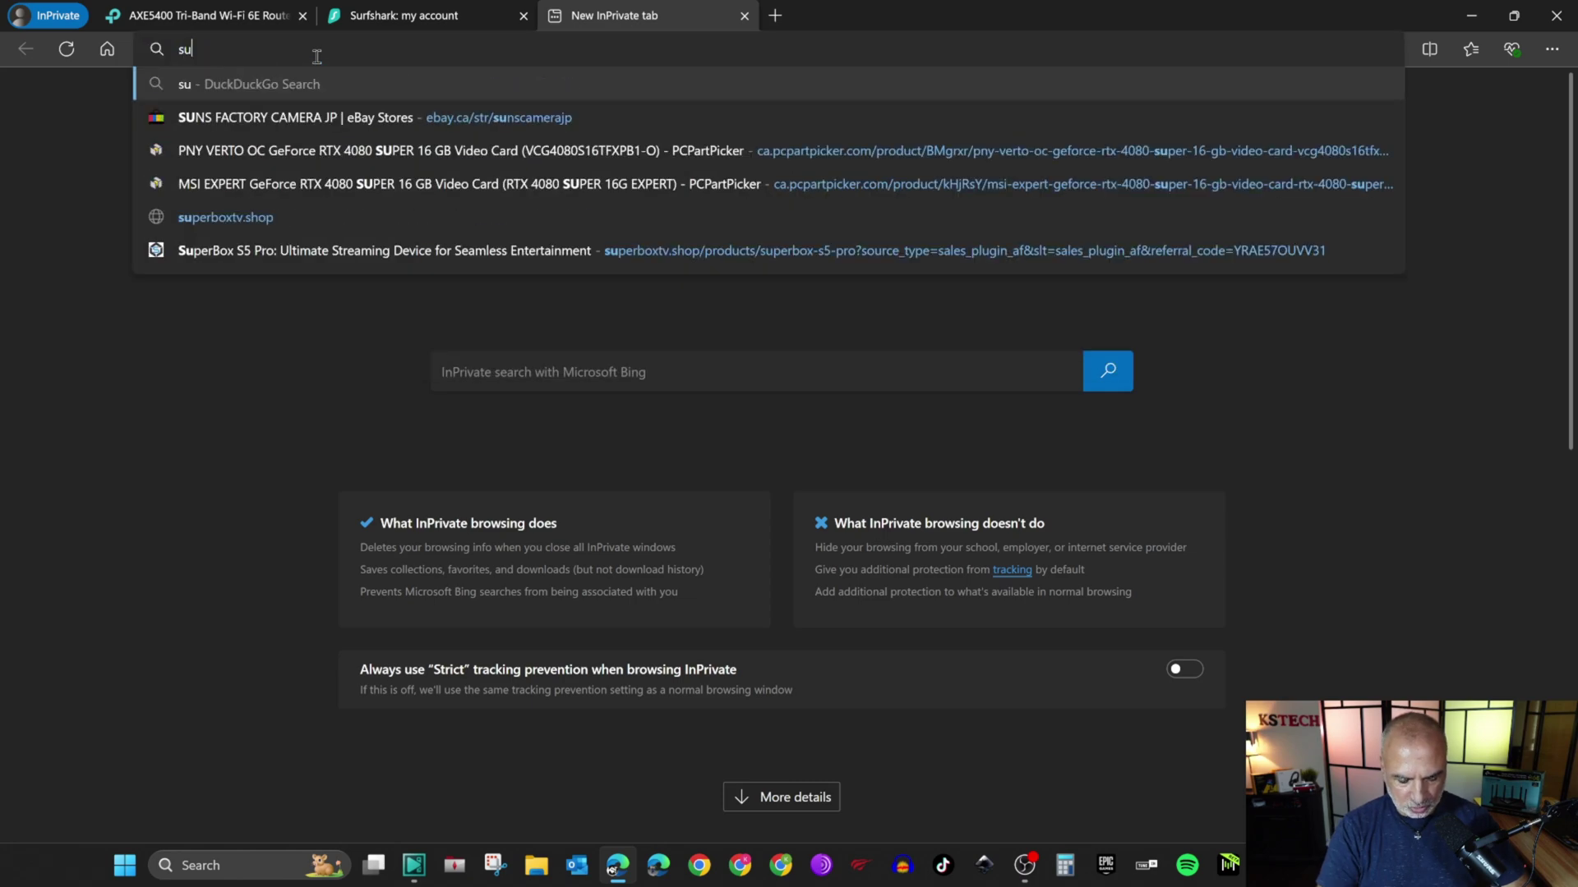
{"action": "type", "text": "rfshark.com/what-is-my-"}
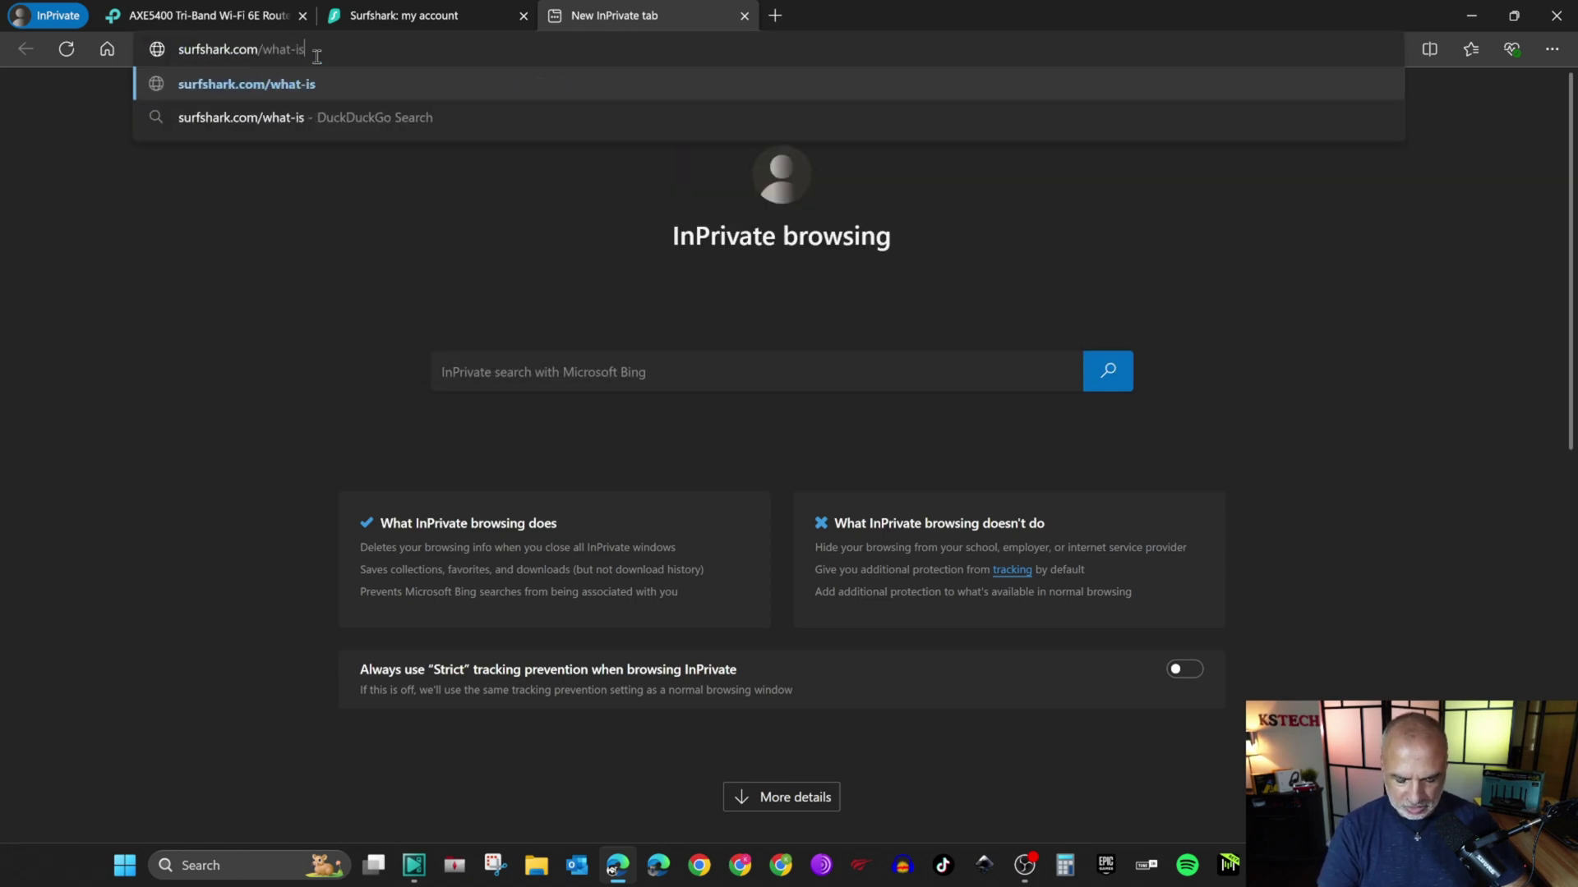
{"action": "type", "text": "ip"}
{"action": "key", "text": "Return"}
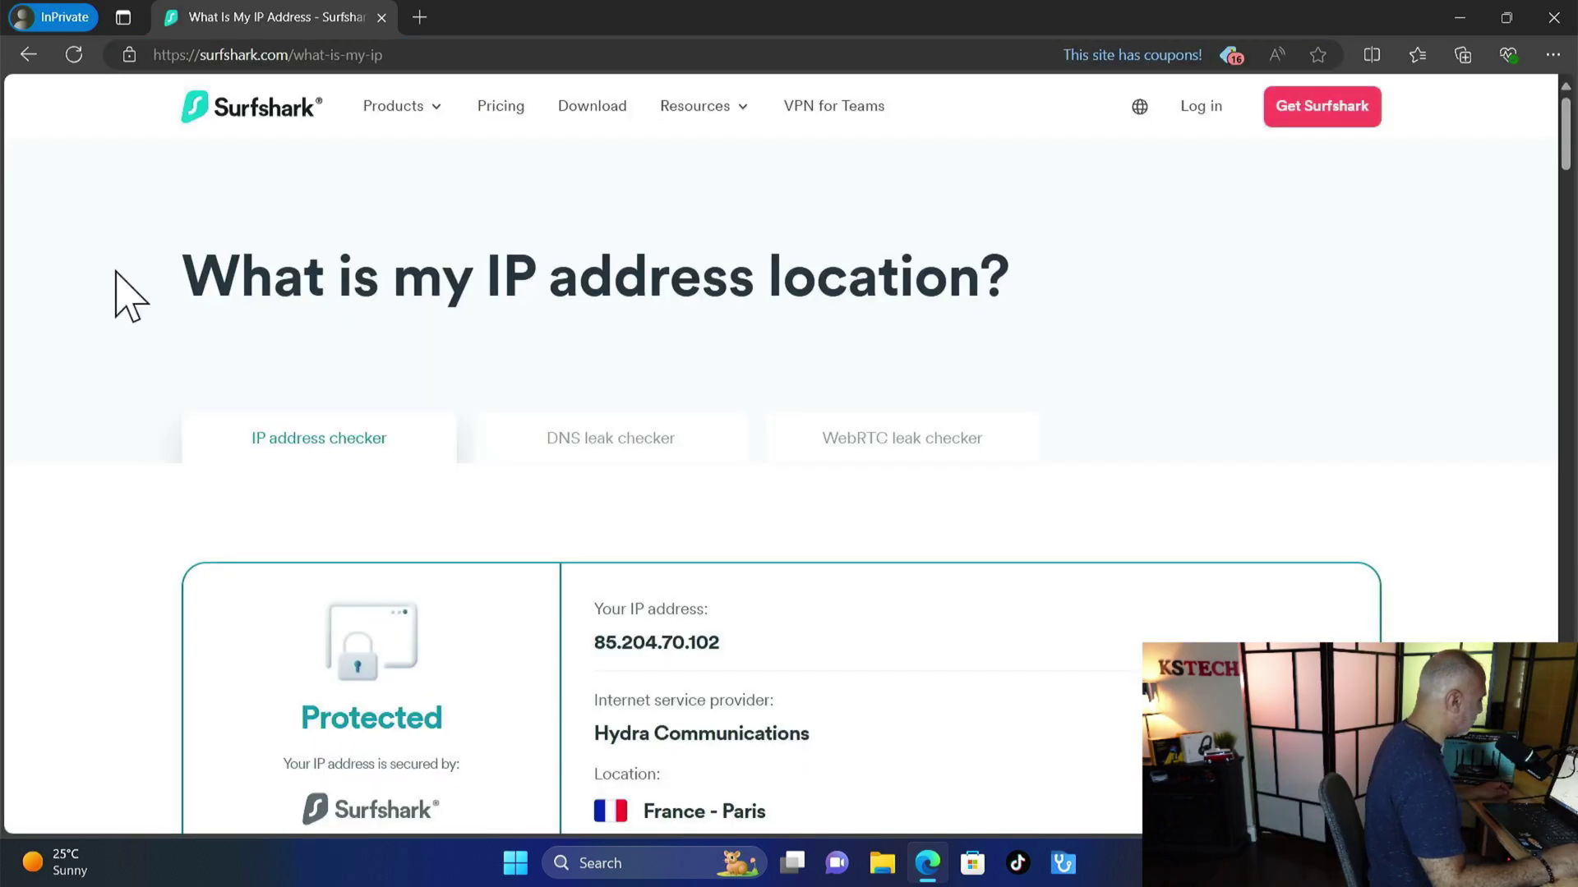
{"action": "scroll", "coordinate": [106, 362], "scroll_direction": "down", "scroll_amount": 4}
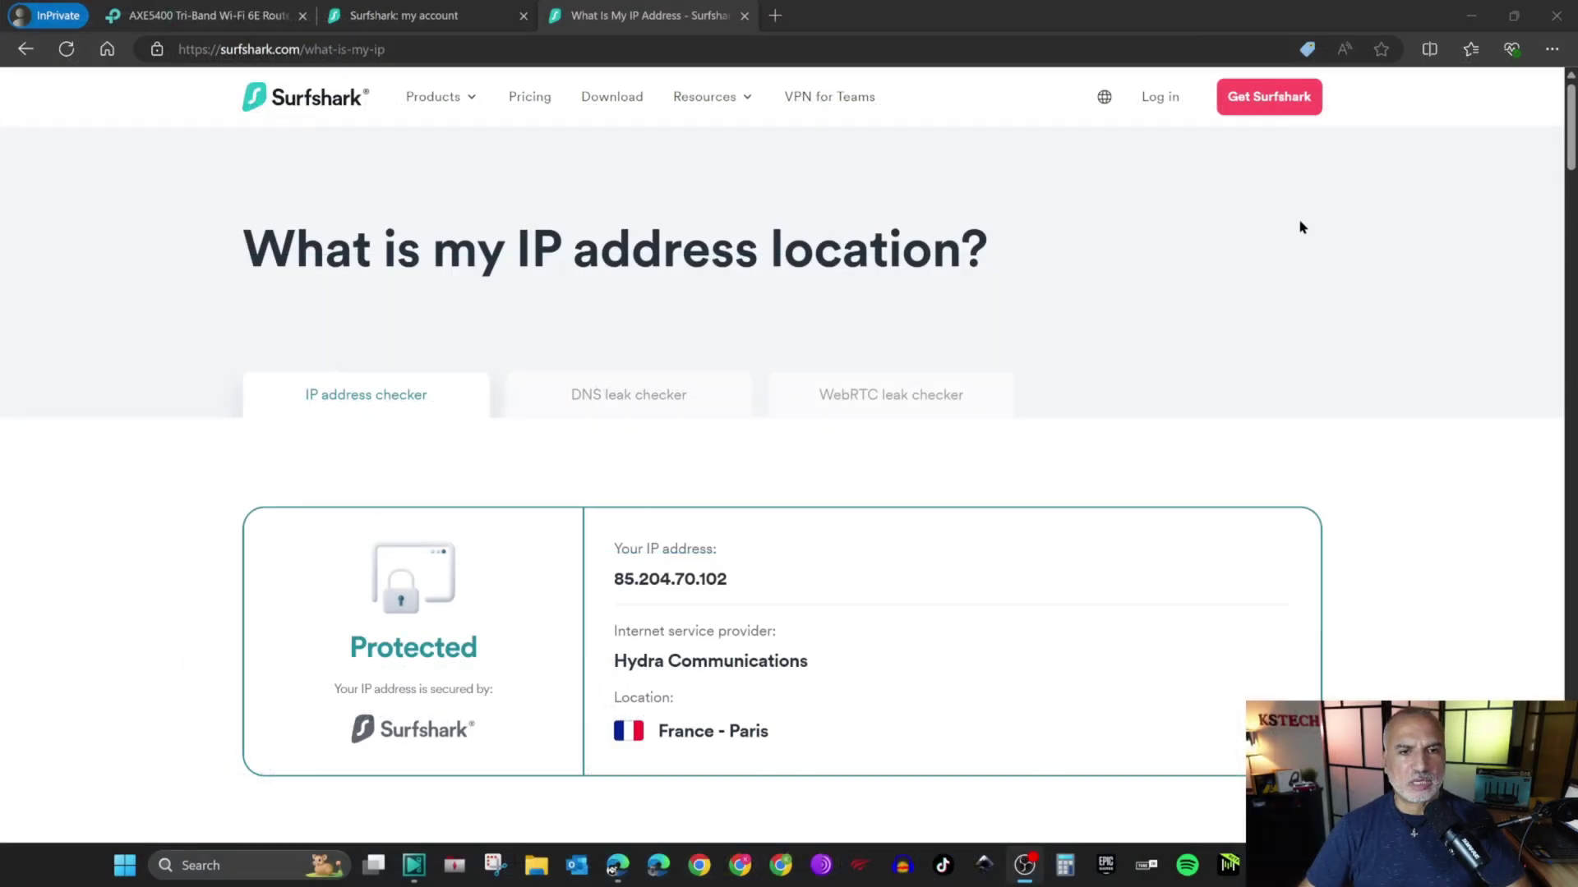
Turn off VPN access for My-Laptop on the router and reload the Surfshark IP check page on the laptop.
{"action": "left_click", "coordinate": [204, 17]}
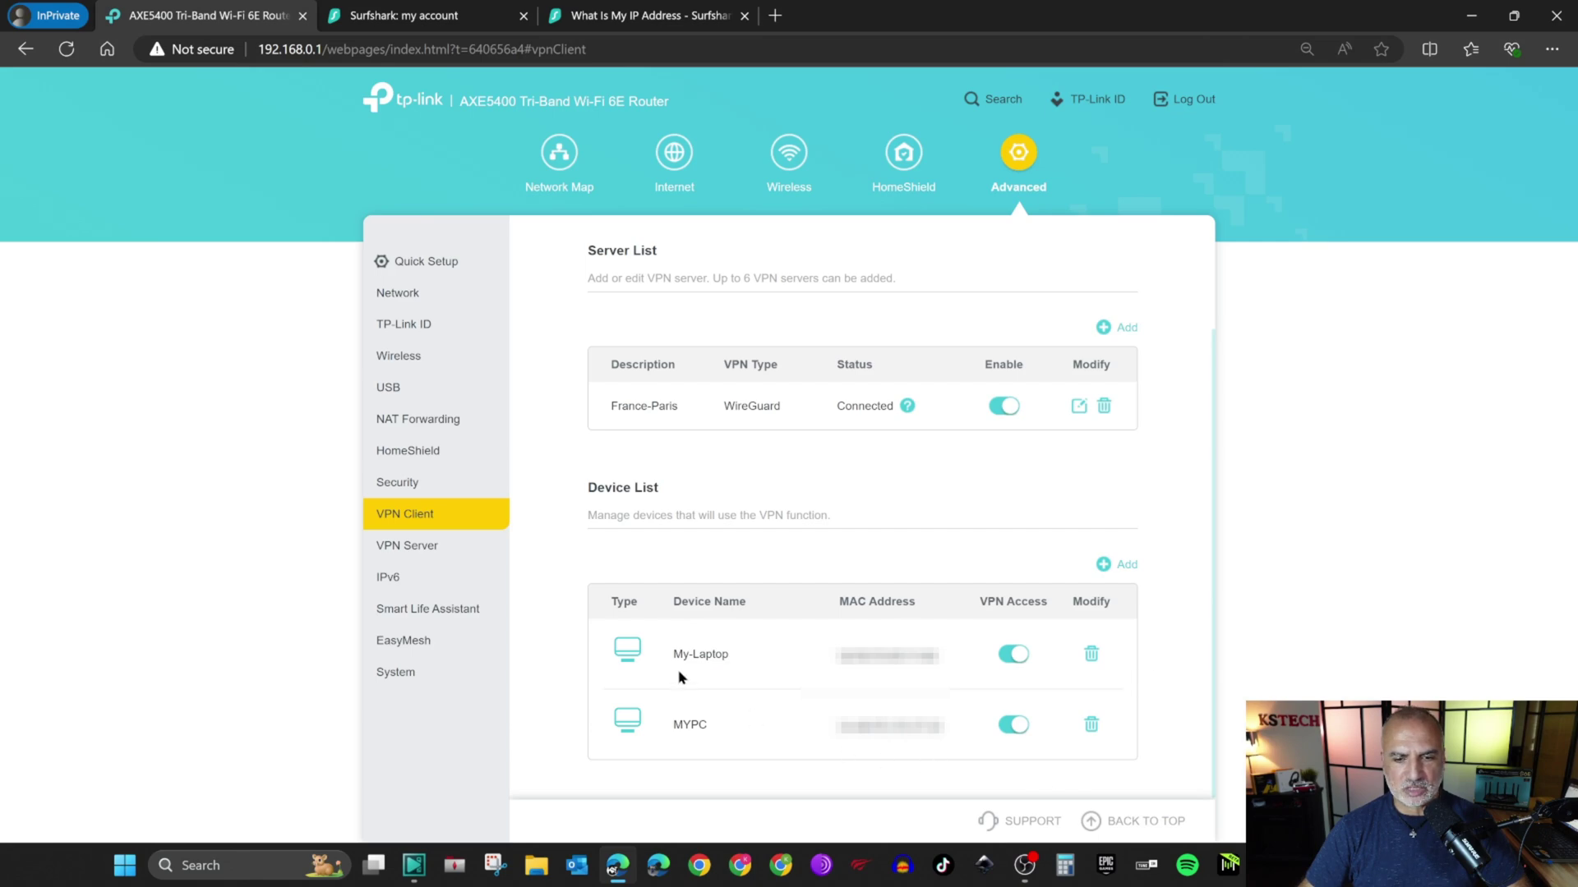
{"action": "left_click", "coordinate": [1019, 656]}
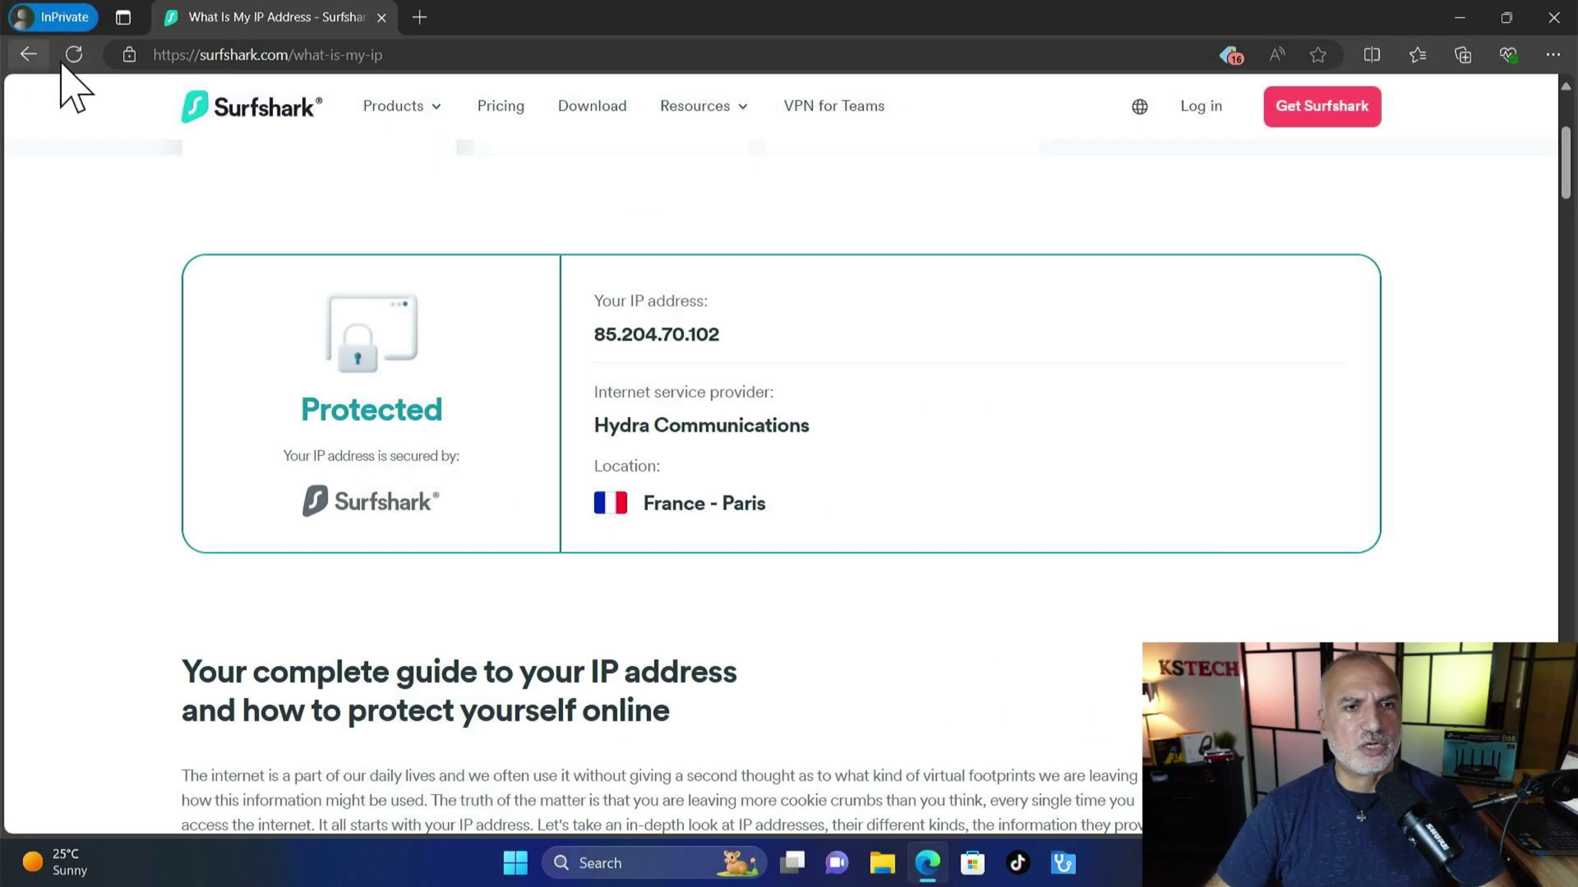
{"action": "left_click", "coordinate": [74, 55]}
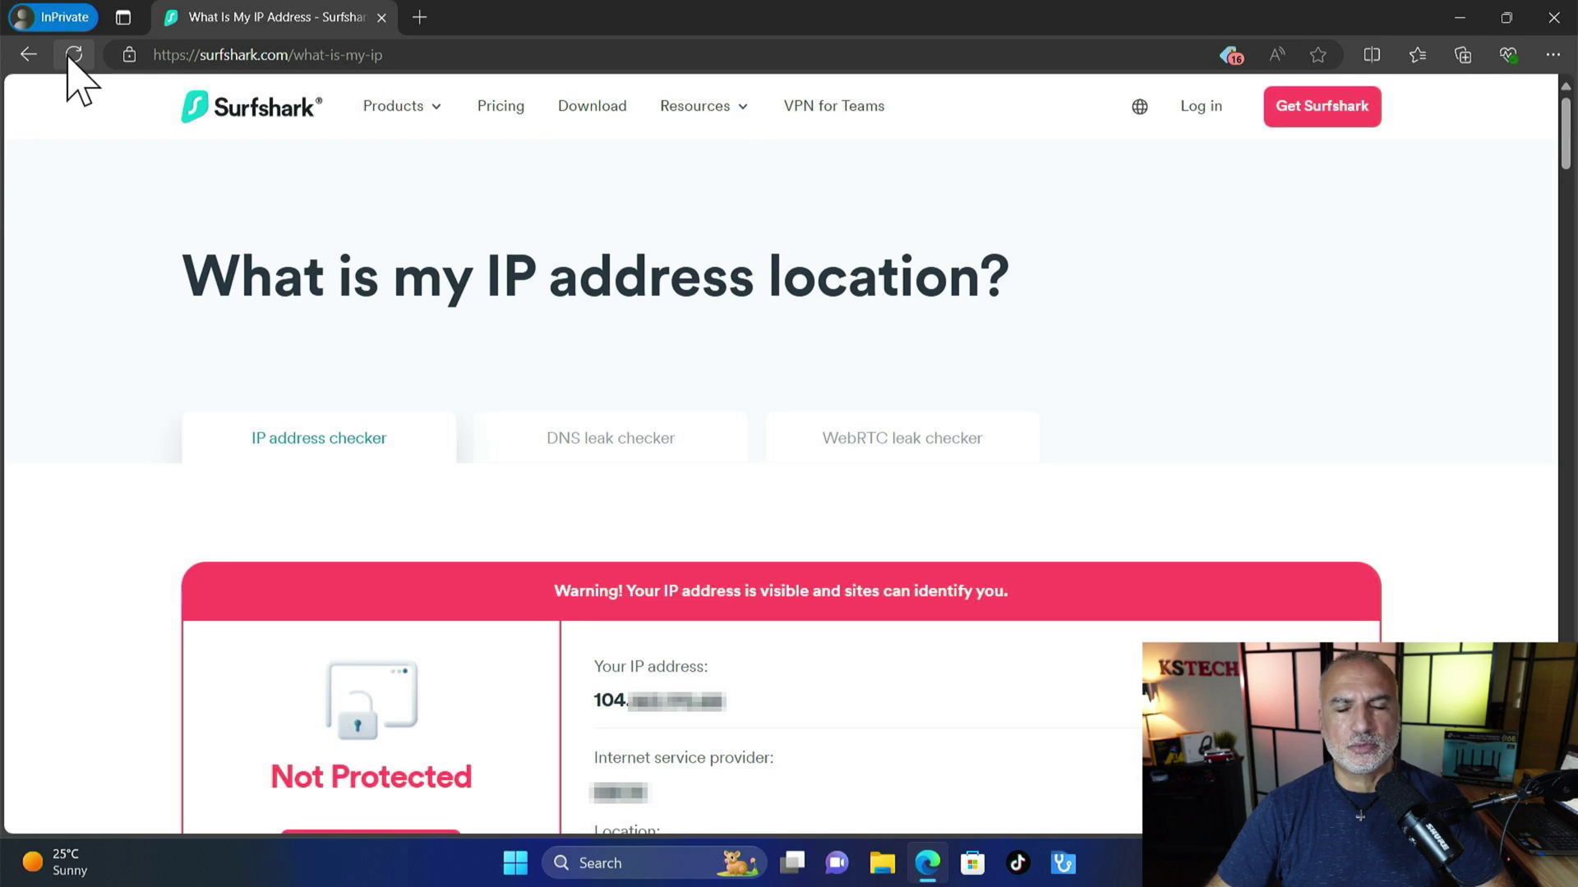